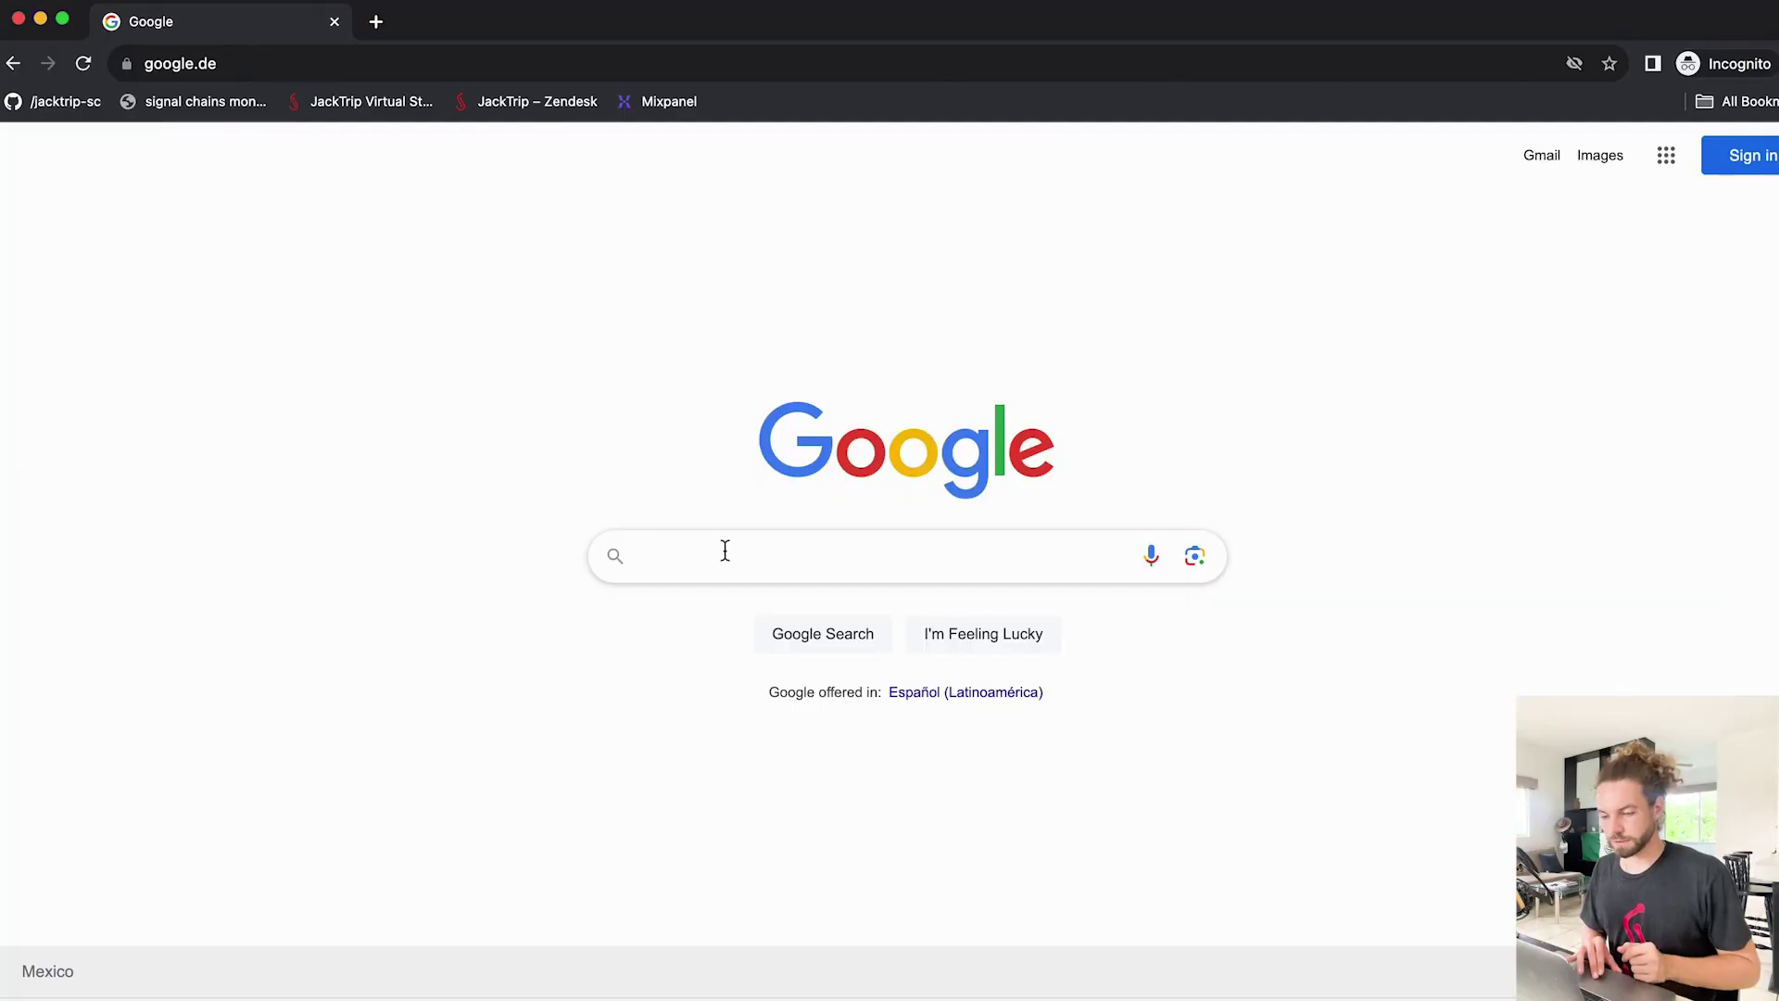
pyautogui.write('jacktrip')
# Step: Search Google for 'jacktrip' and open the jacktrip.com homepage
pyautogui.press('Return')
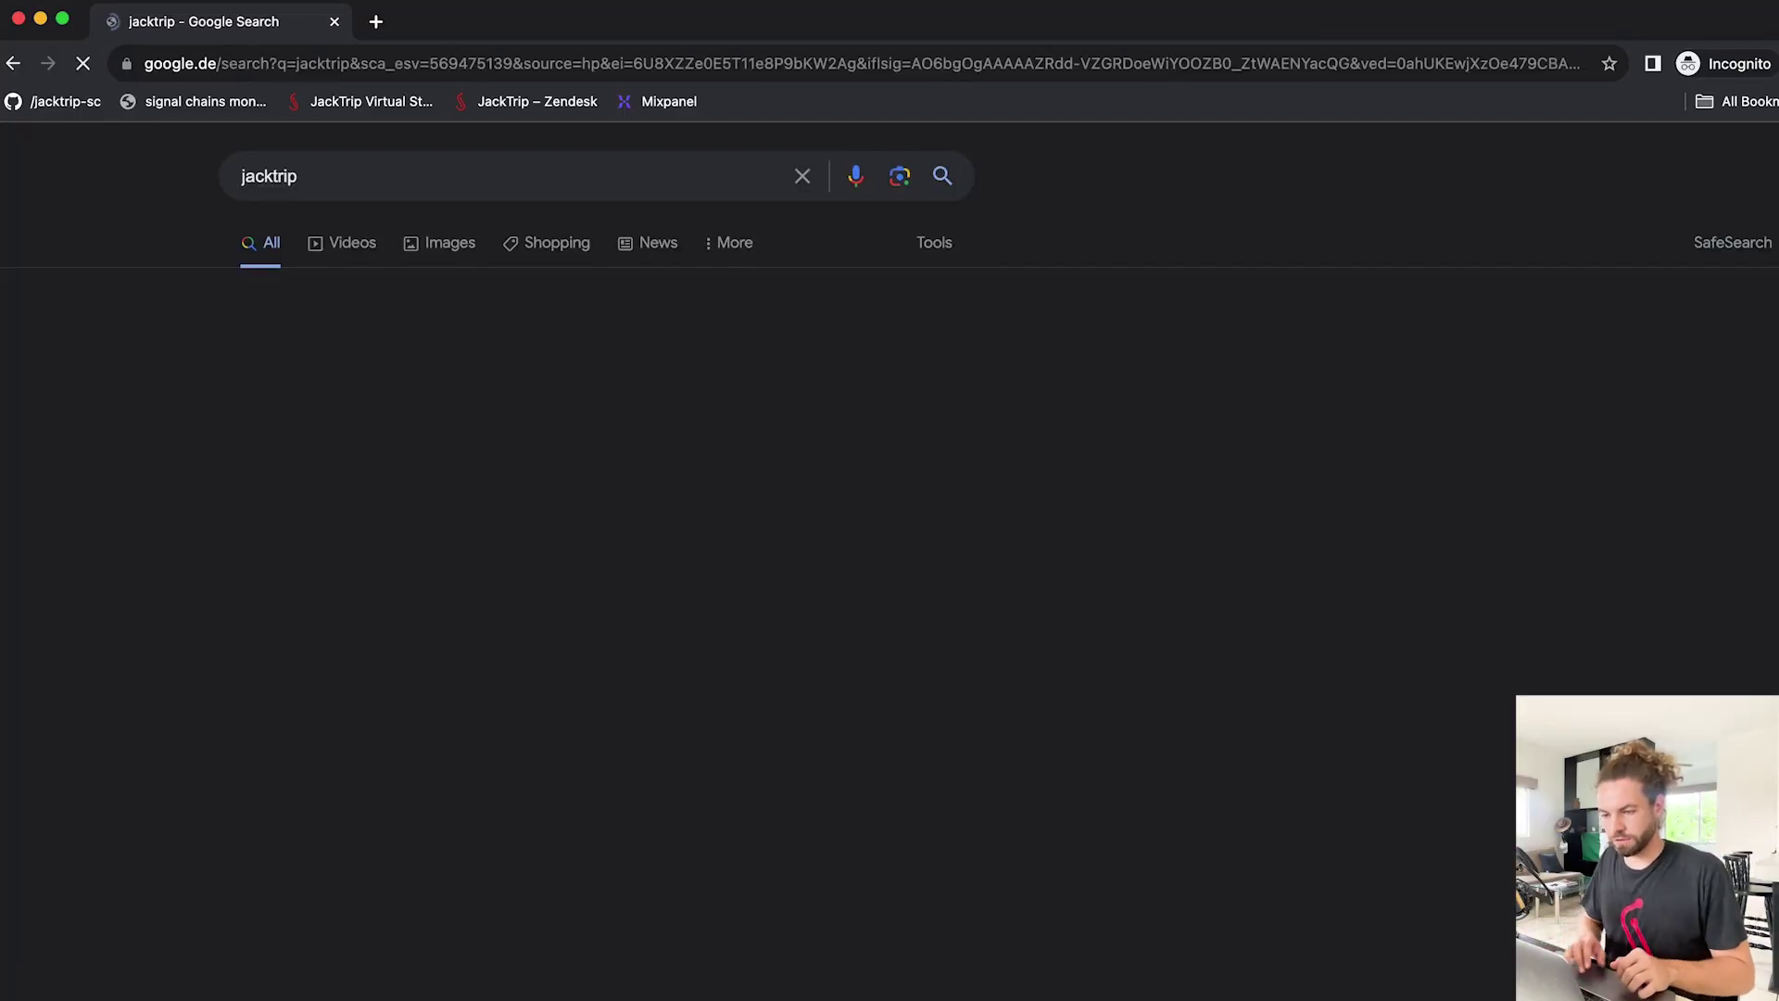
pyautogui.click(406, 384)
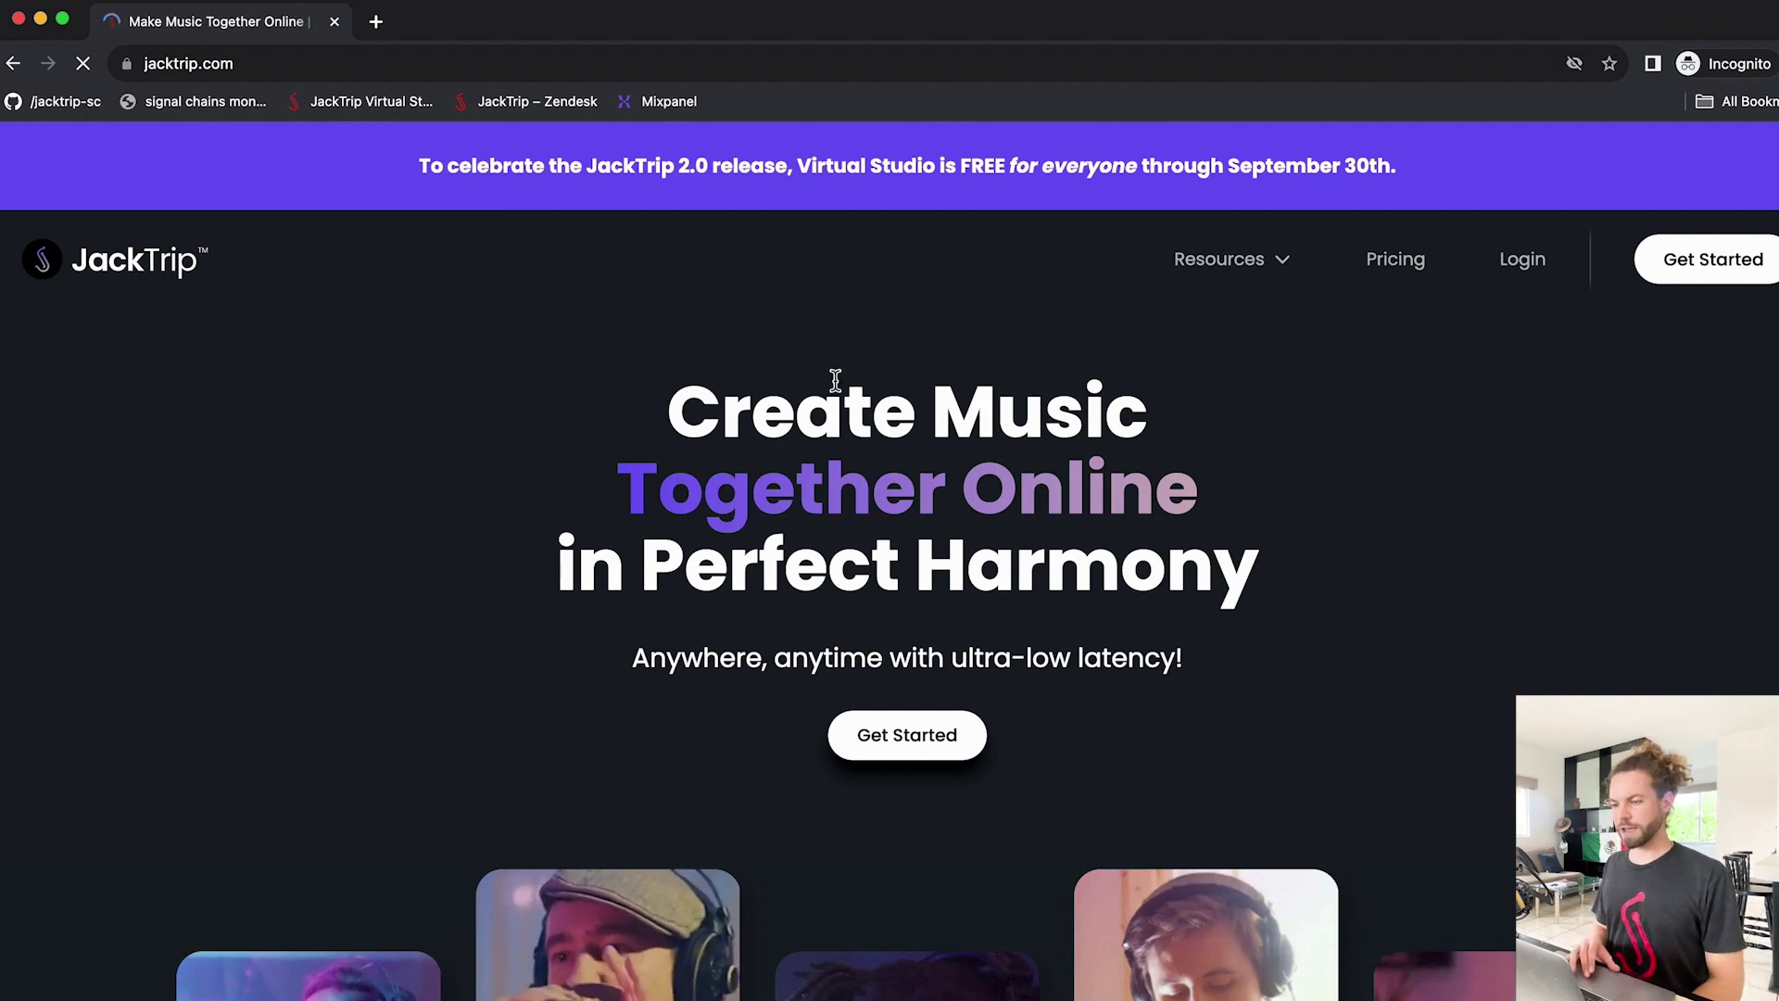
pyautogui.scroll(-2, 910, 418)
pyautogui.scroll(-3, 924, 425)
pyautogui.scroll(-3, 924, 425)
pyautogui.scroll(-3, 925, 426)
pyautogui.scroll(-3, 924, 425)
pyautogui.scroll(-3, 925, 426)
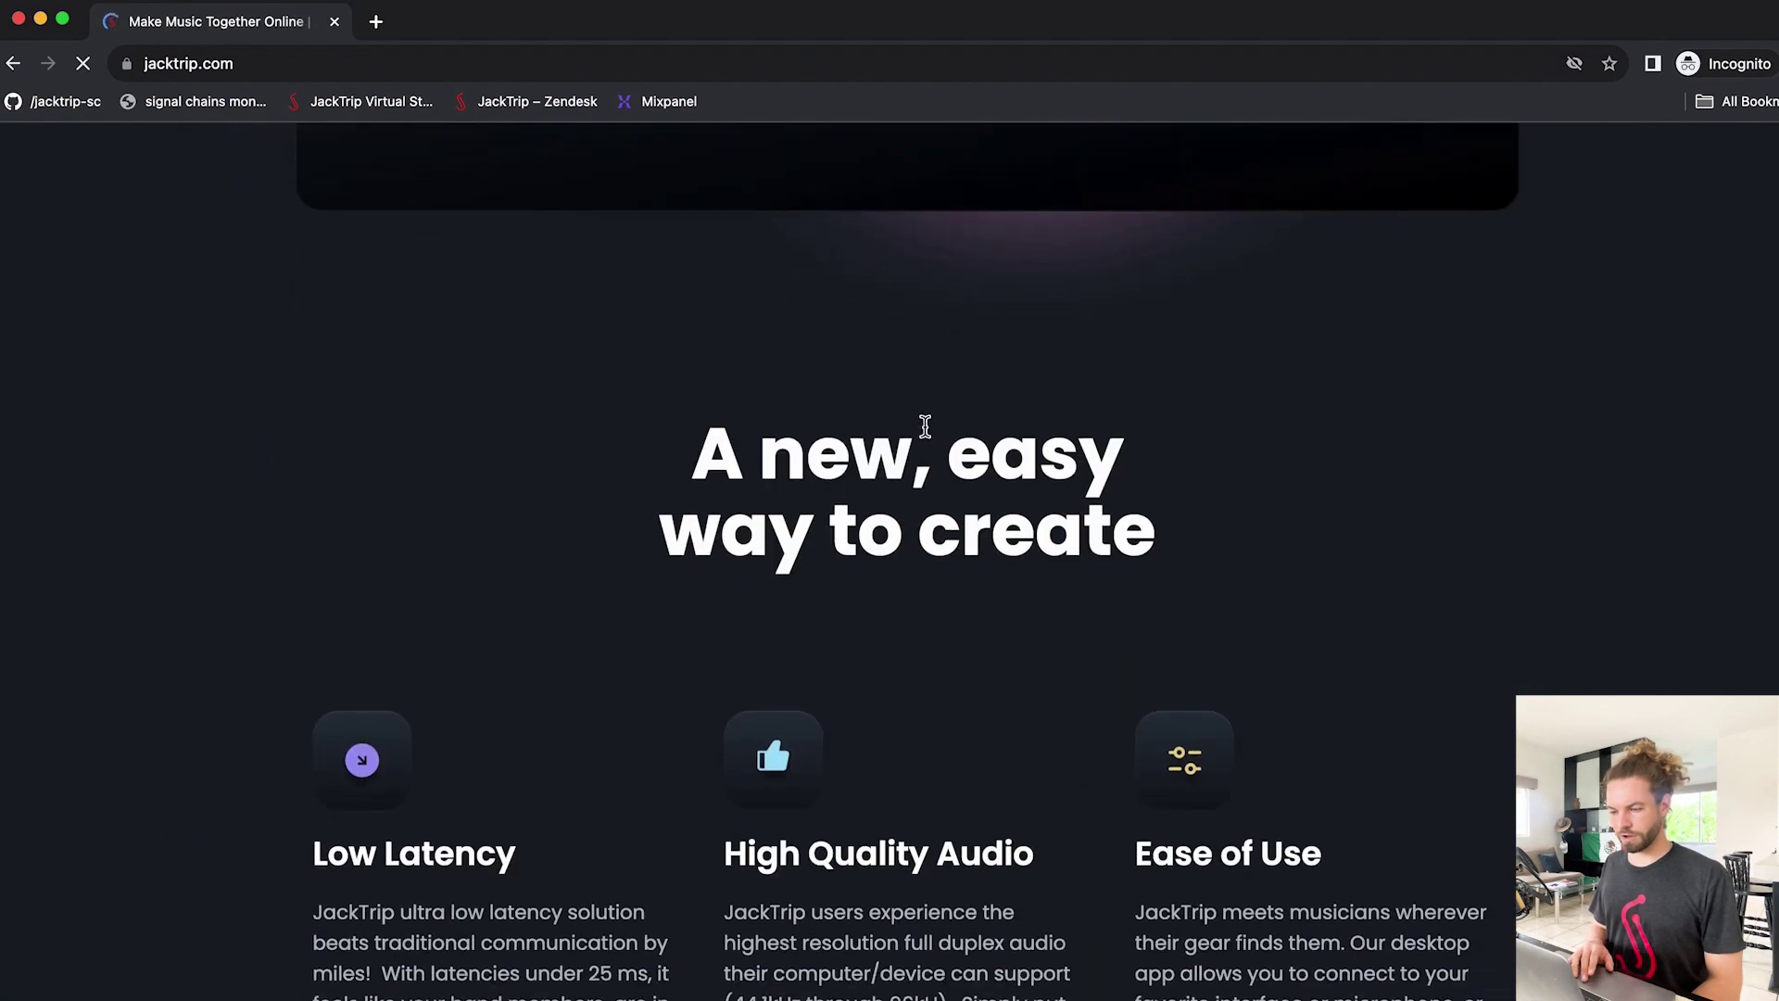
pyautogui.scroll(-3, 924, 426)
pyautogui.scroll(-1, 925, 426)
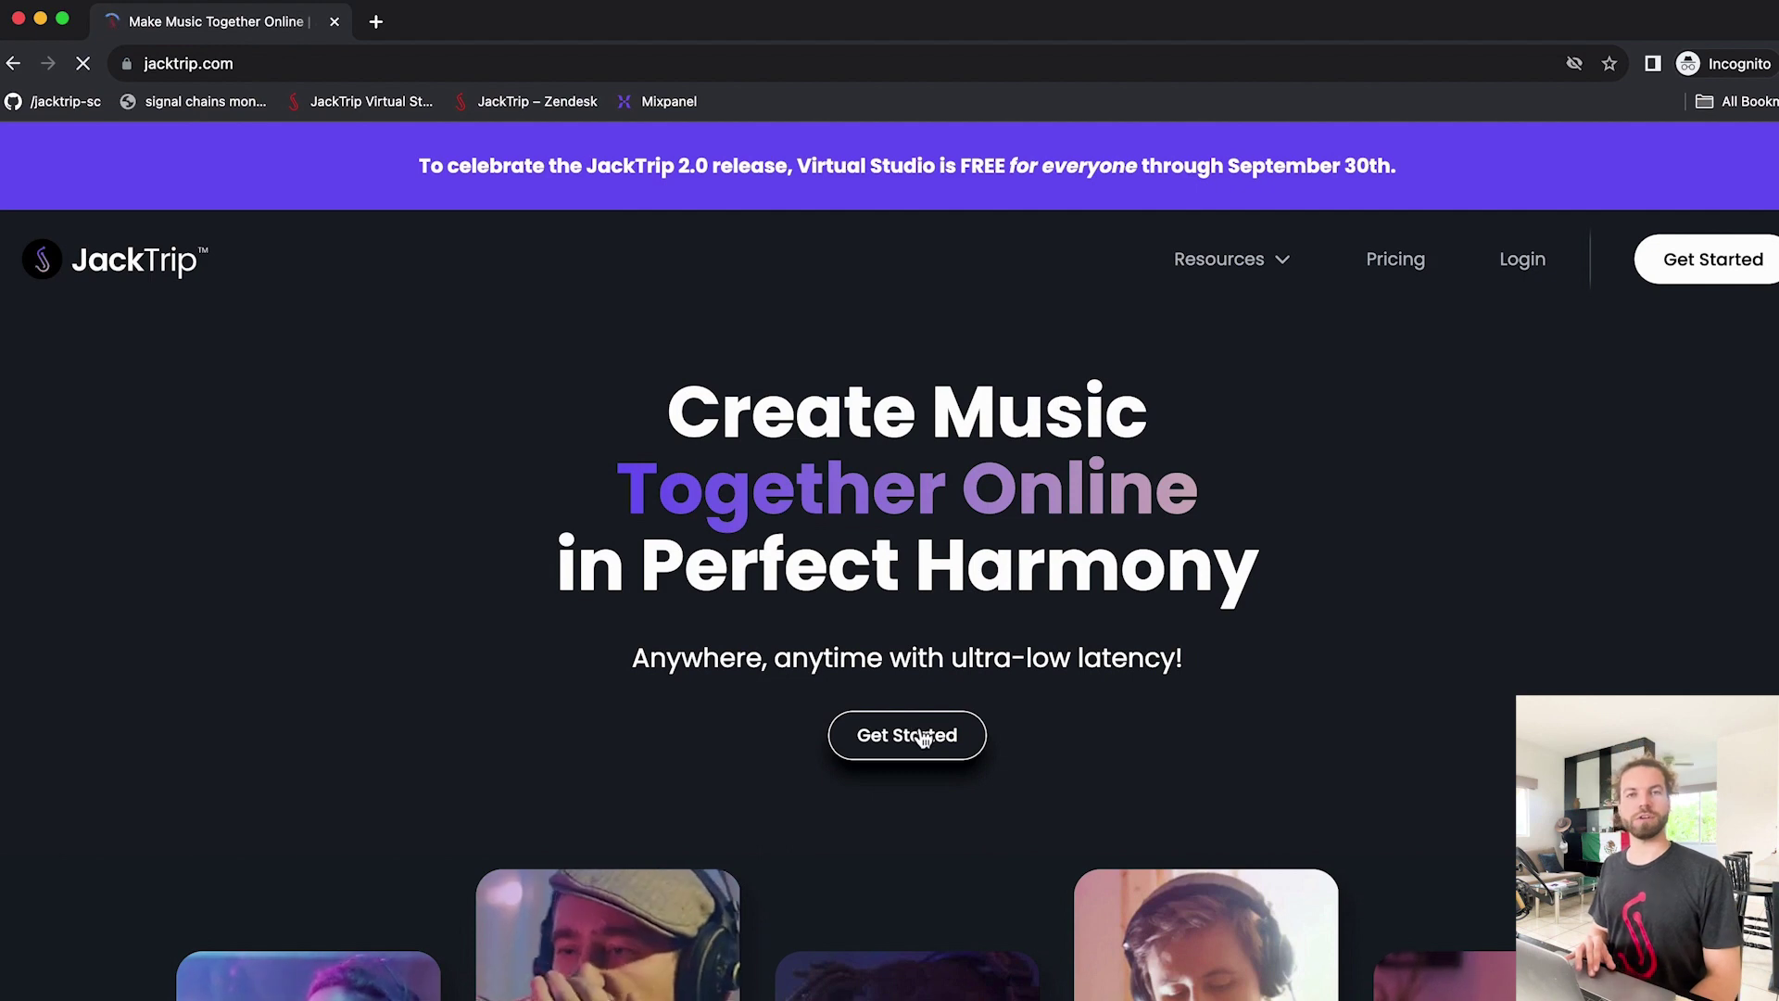
# Step: Begin JackTrip sign-up and autofill the saved email address, then move to the password
pyautogui.click(919, 731)
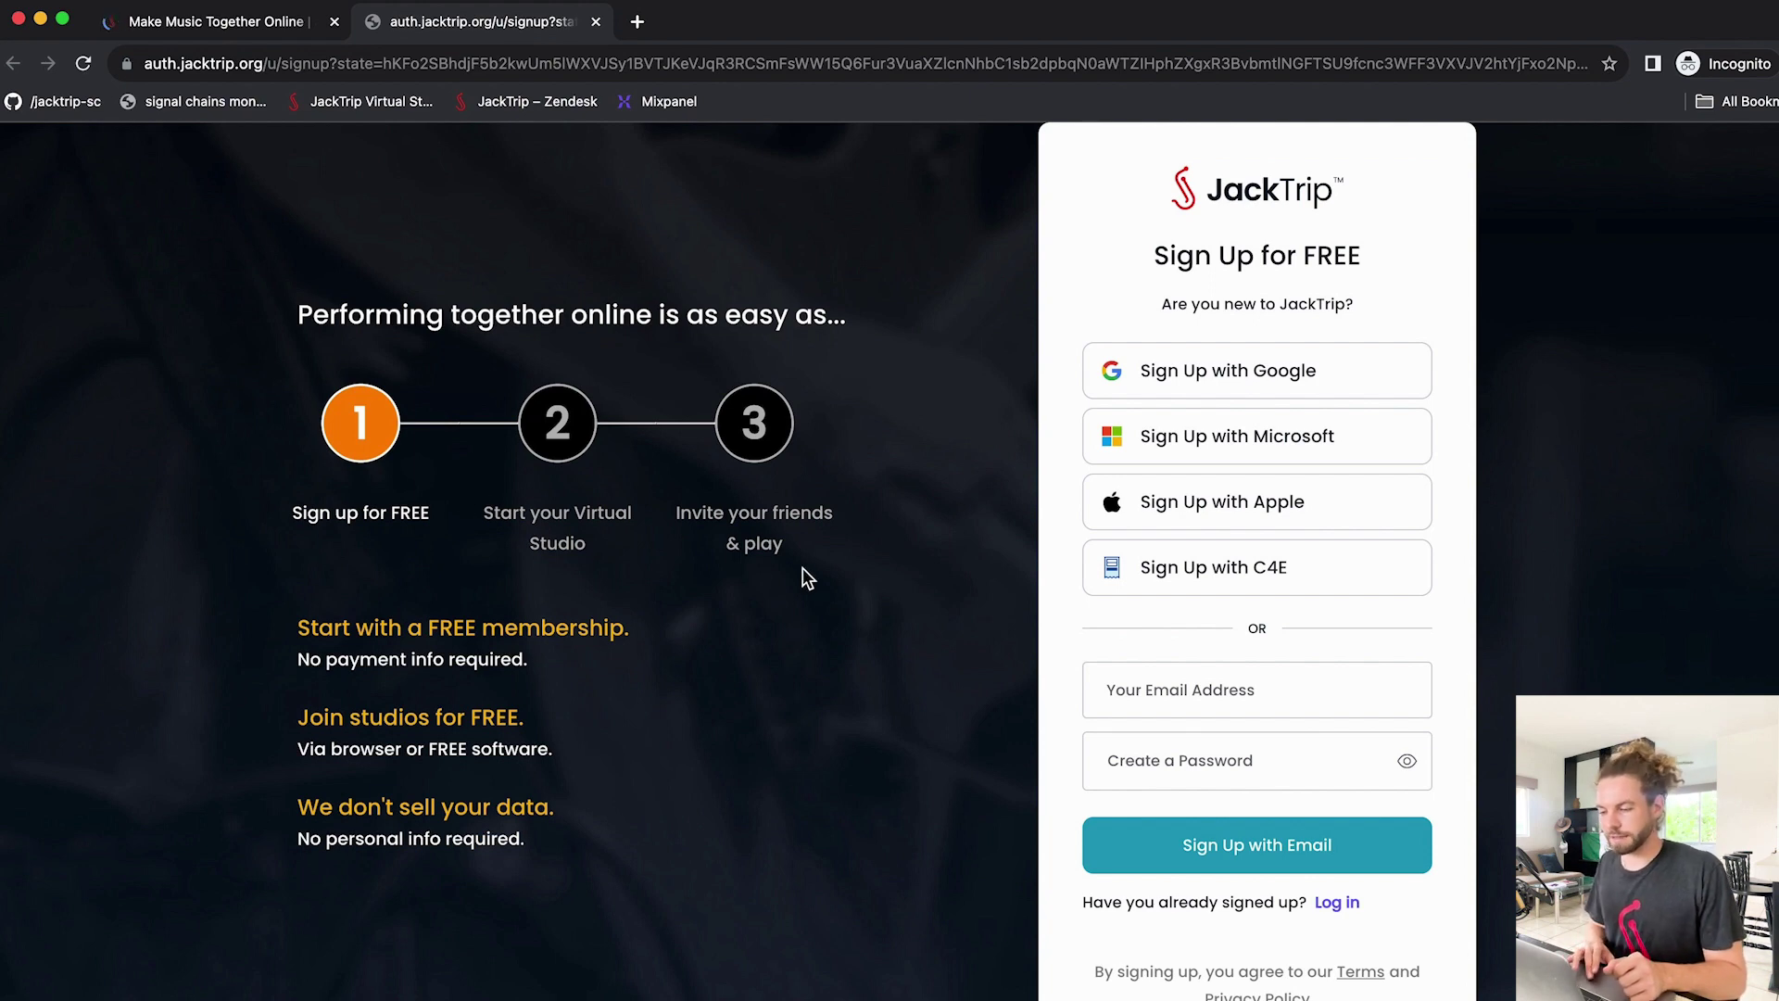
pyautogui.click(1203, 691)
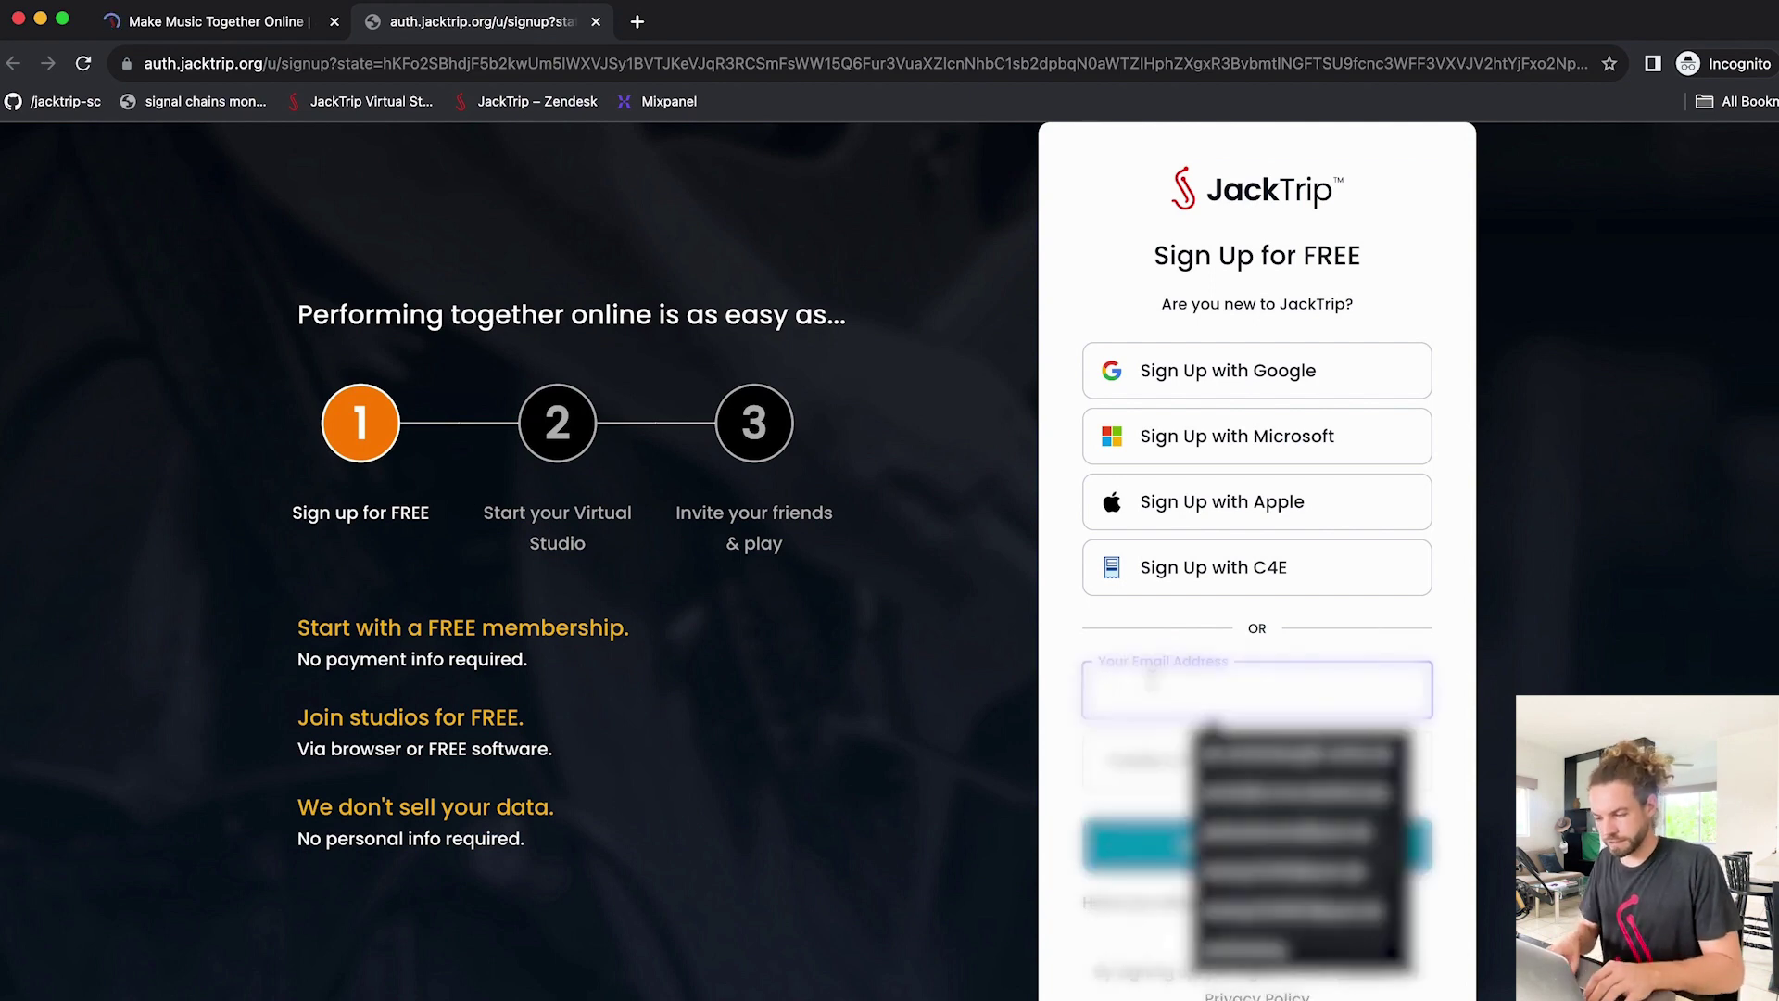
pyautogui.click(1304, 753)
pyautogui.click(1252, 759)
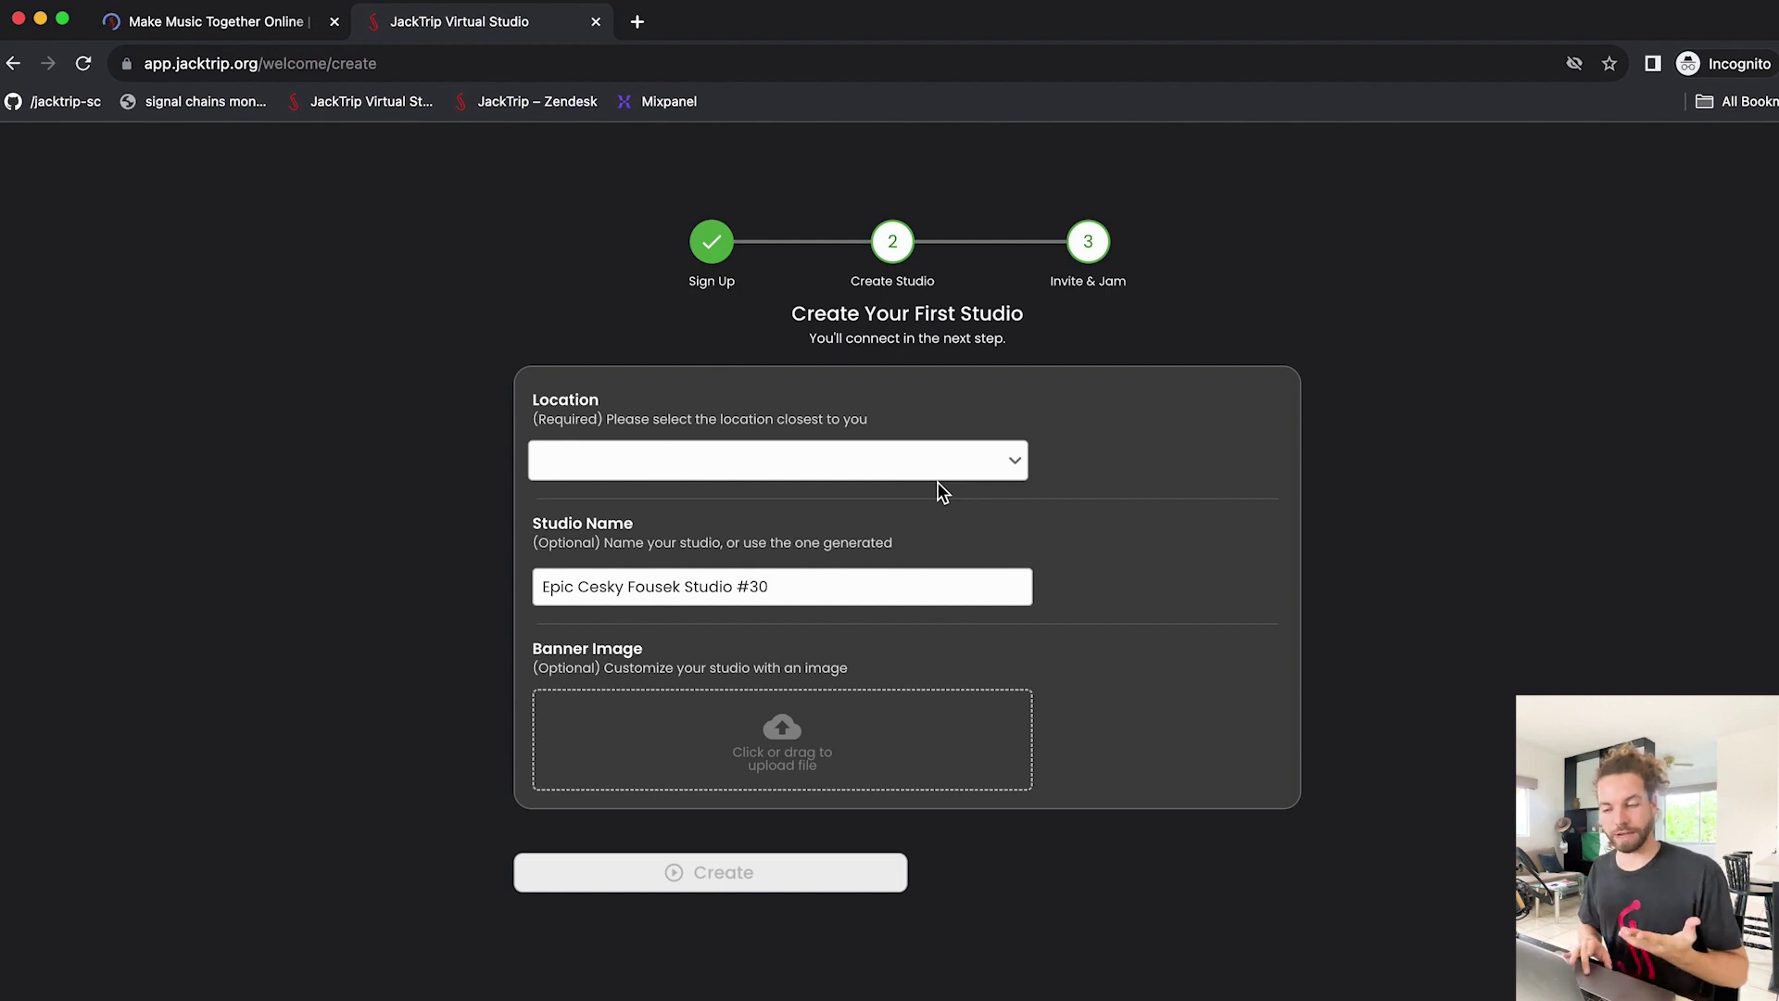
# Step: Create a studio named 'Jan's JackTrip Studio' located in Mexico - Querétaro
pyautogui.click(933, 470)
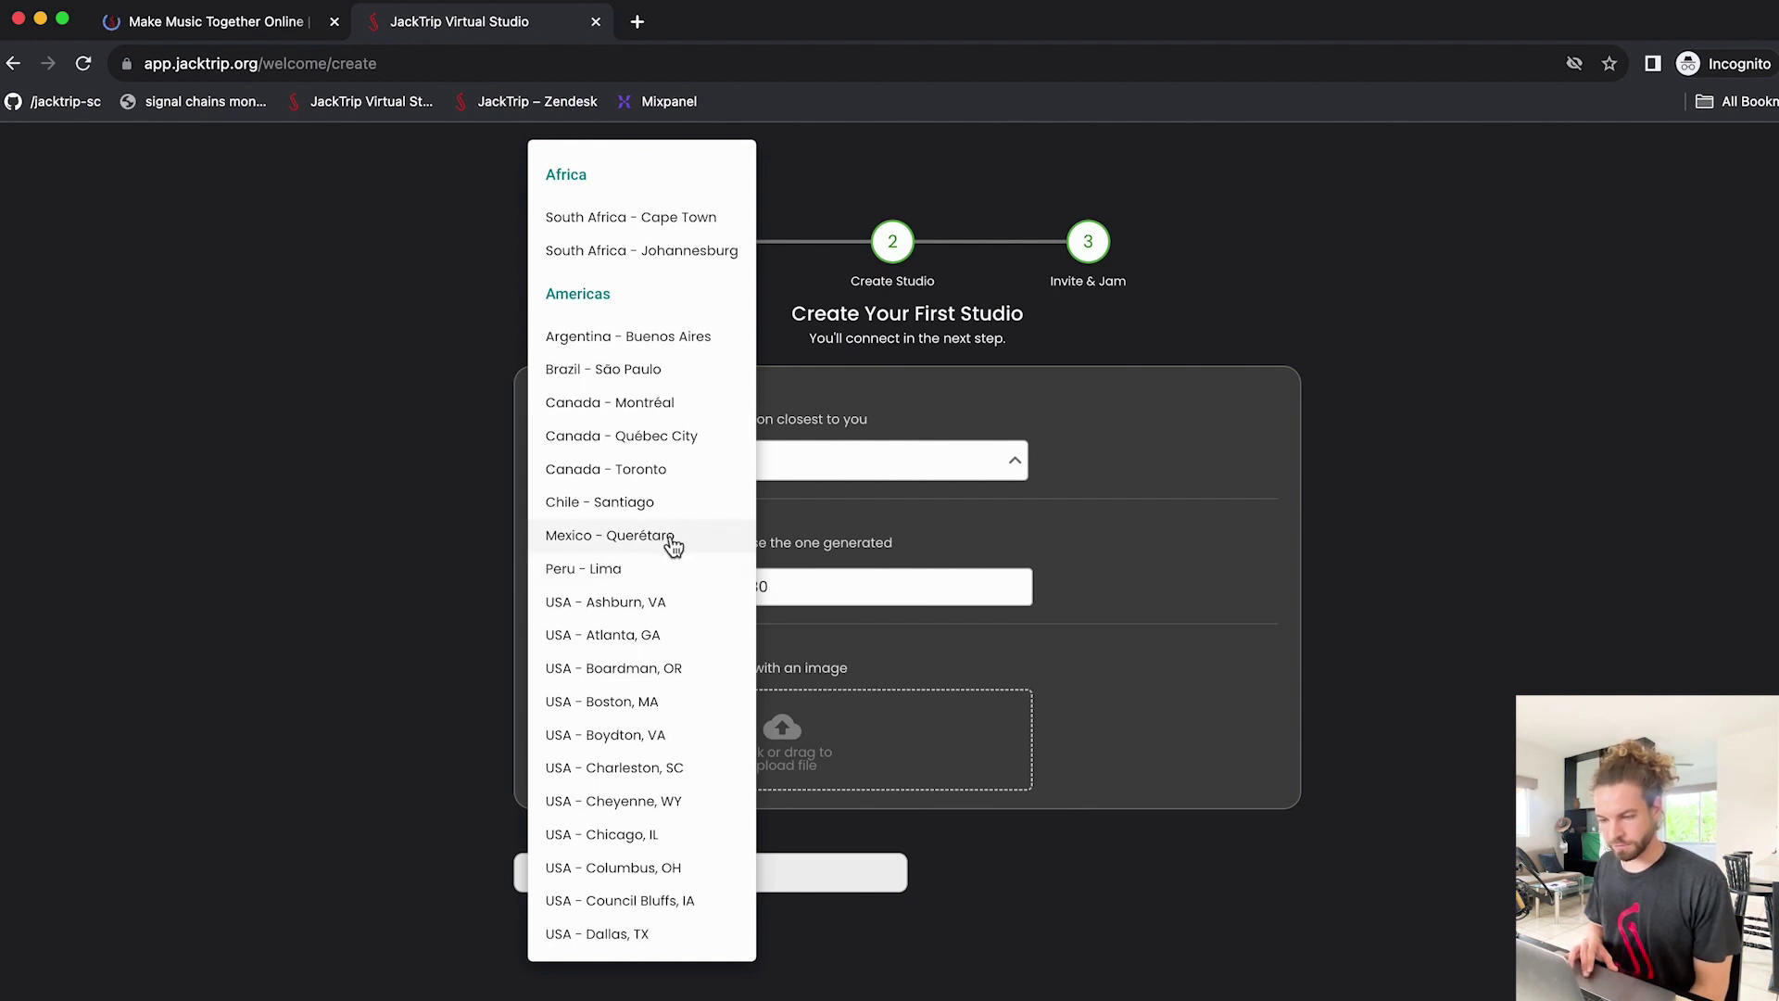
pyautogui.click(673, 537)
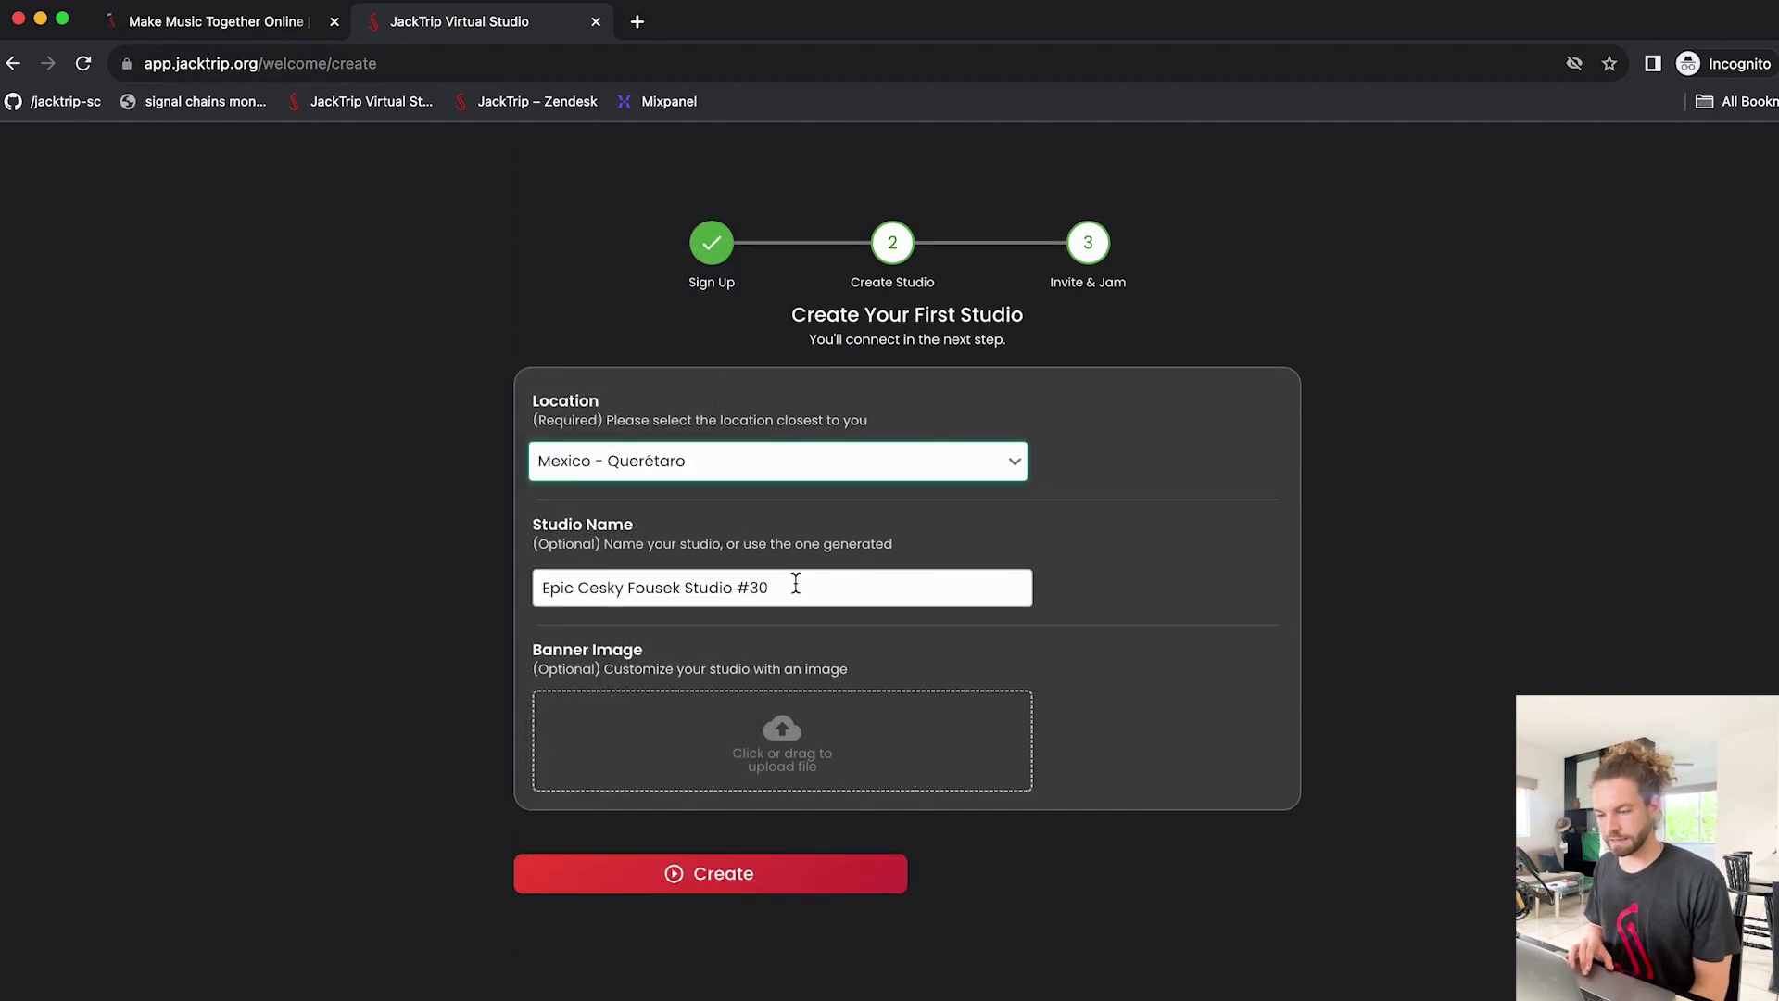
pyautogui.moveTo(795, 585); pyautogui.dragTo(374, 589)
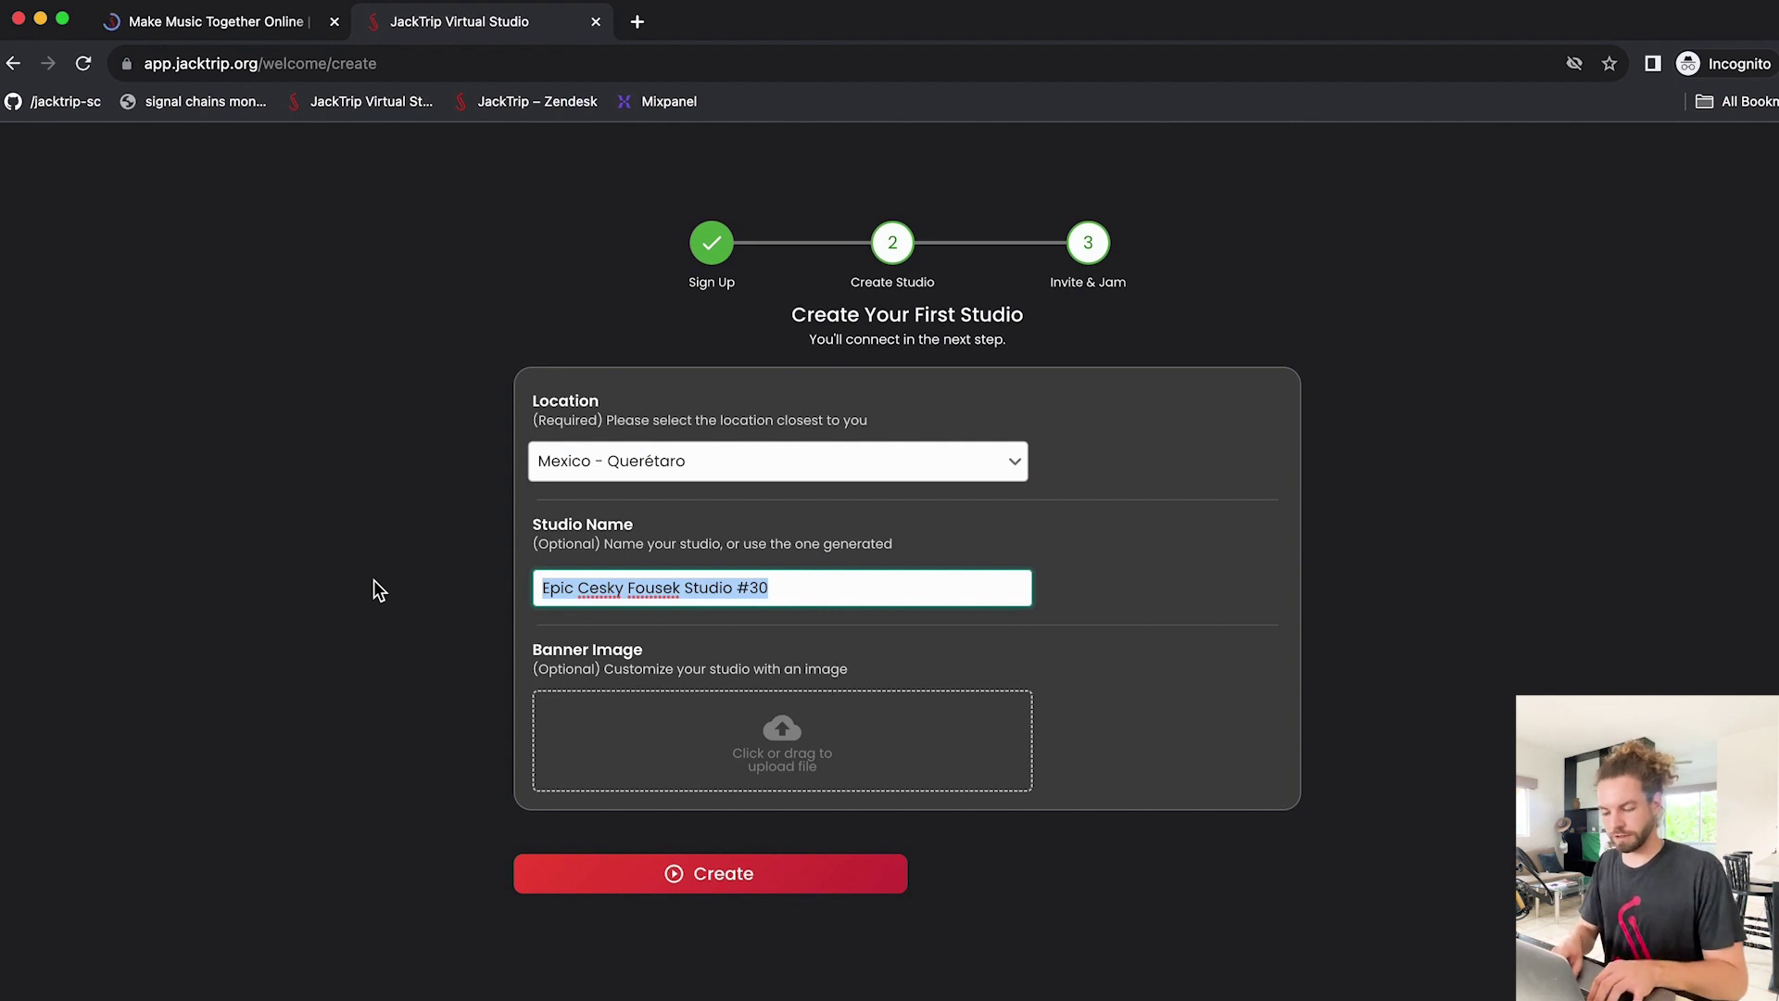
pyautogui.write("Jan's JackTrip Studio")
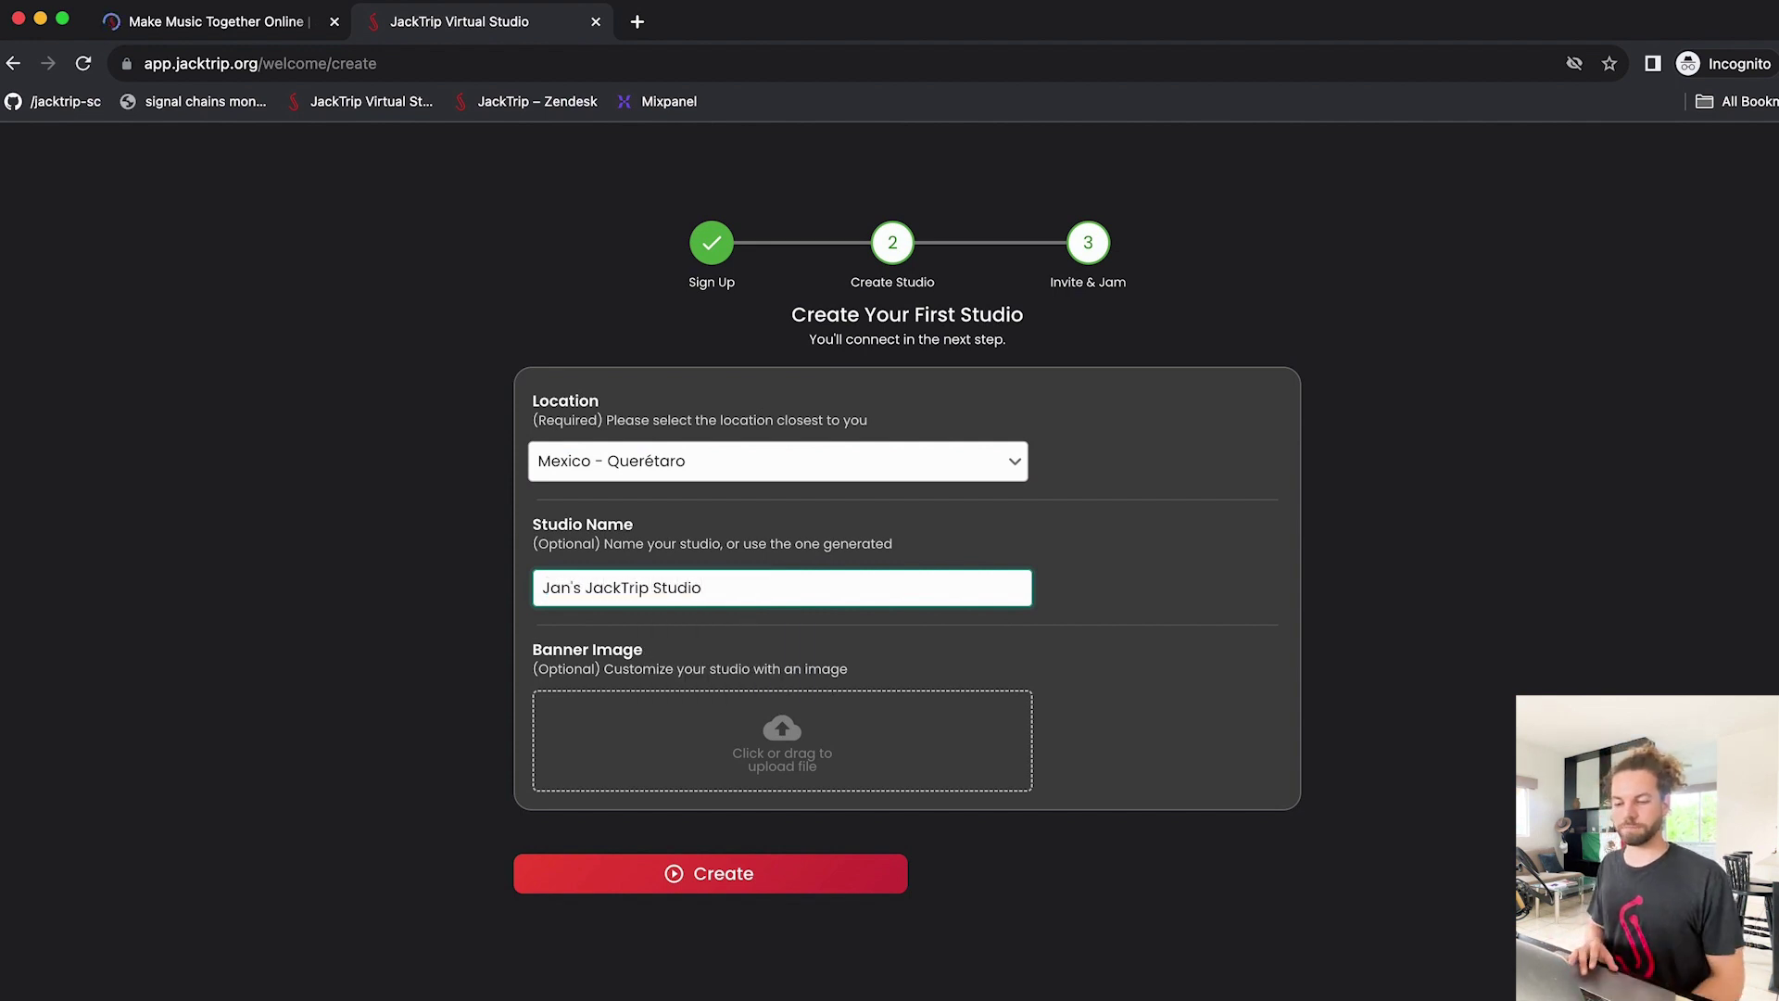
pyautogui.click(640, 874)
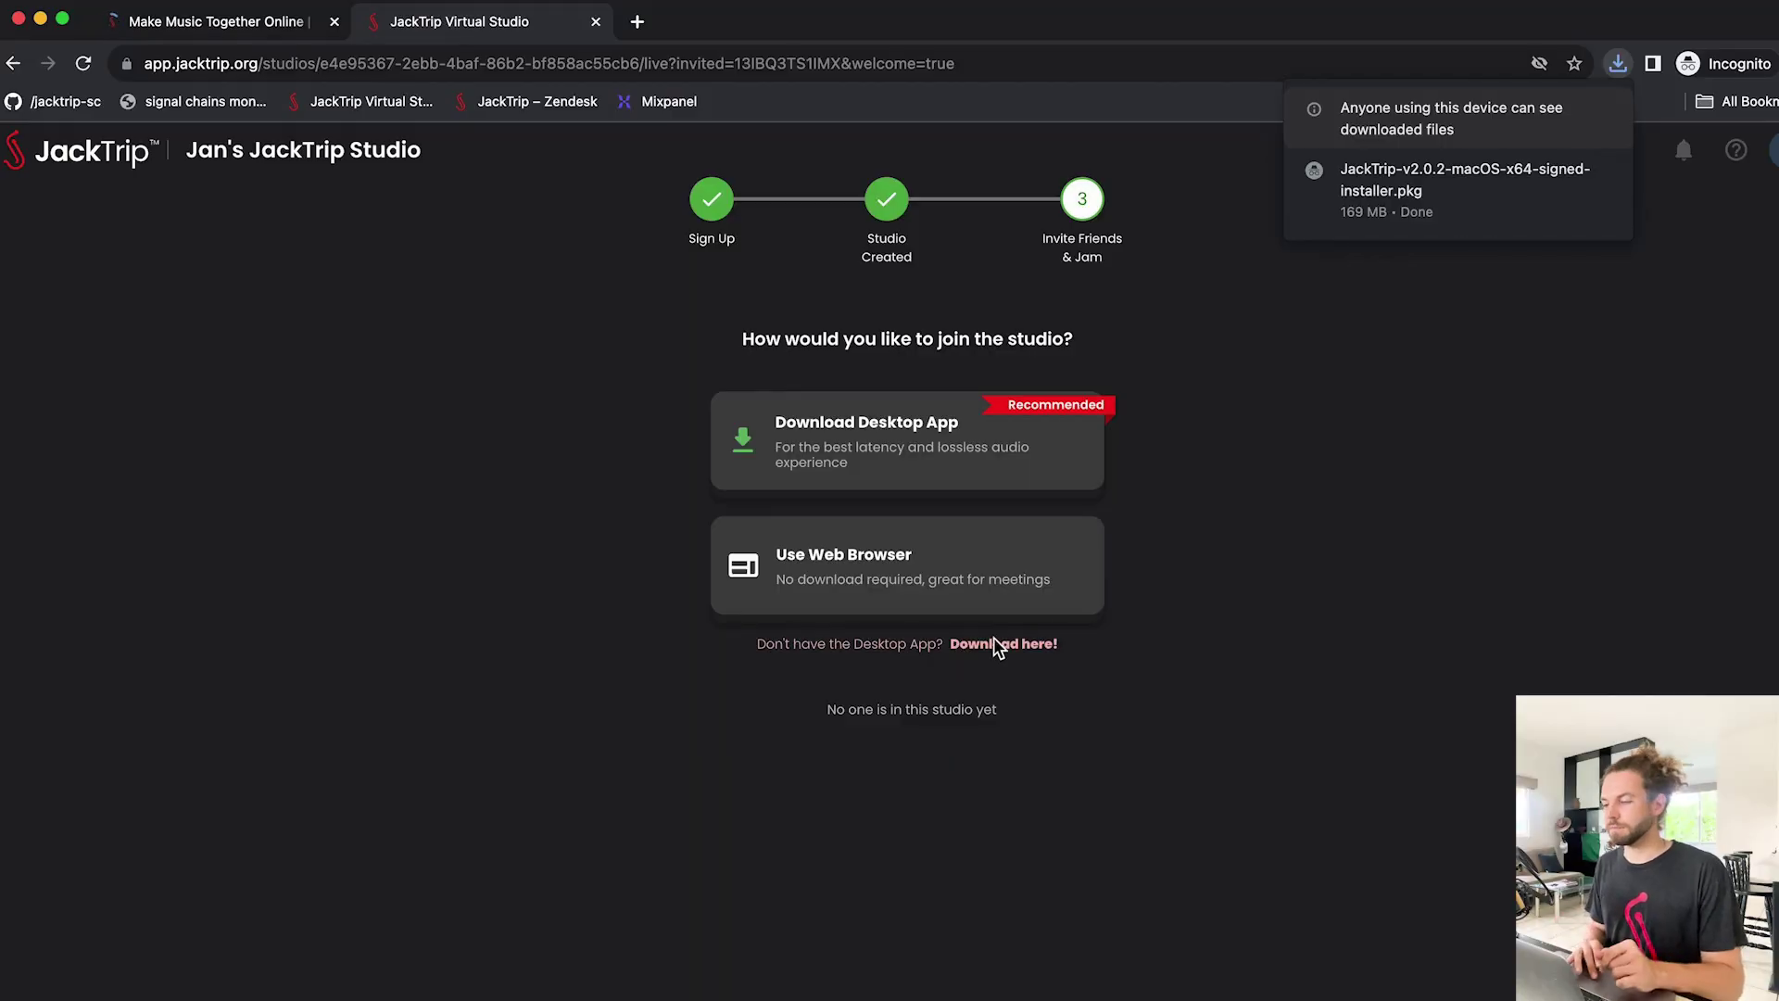
# Step: Install JackTrip from the .pkg, accepting the license and password, then trash the package
pyautogui.click(1428, 220)
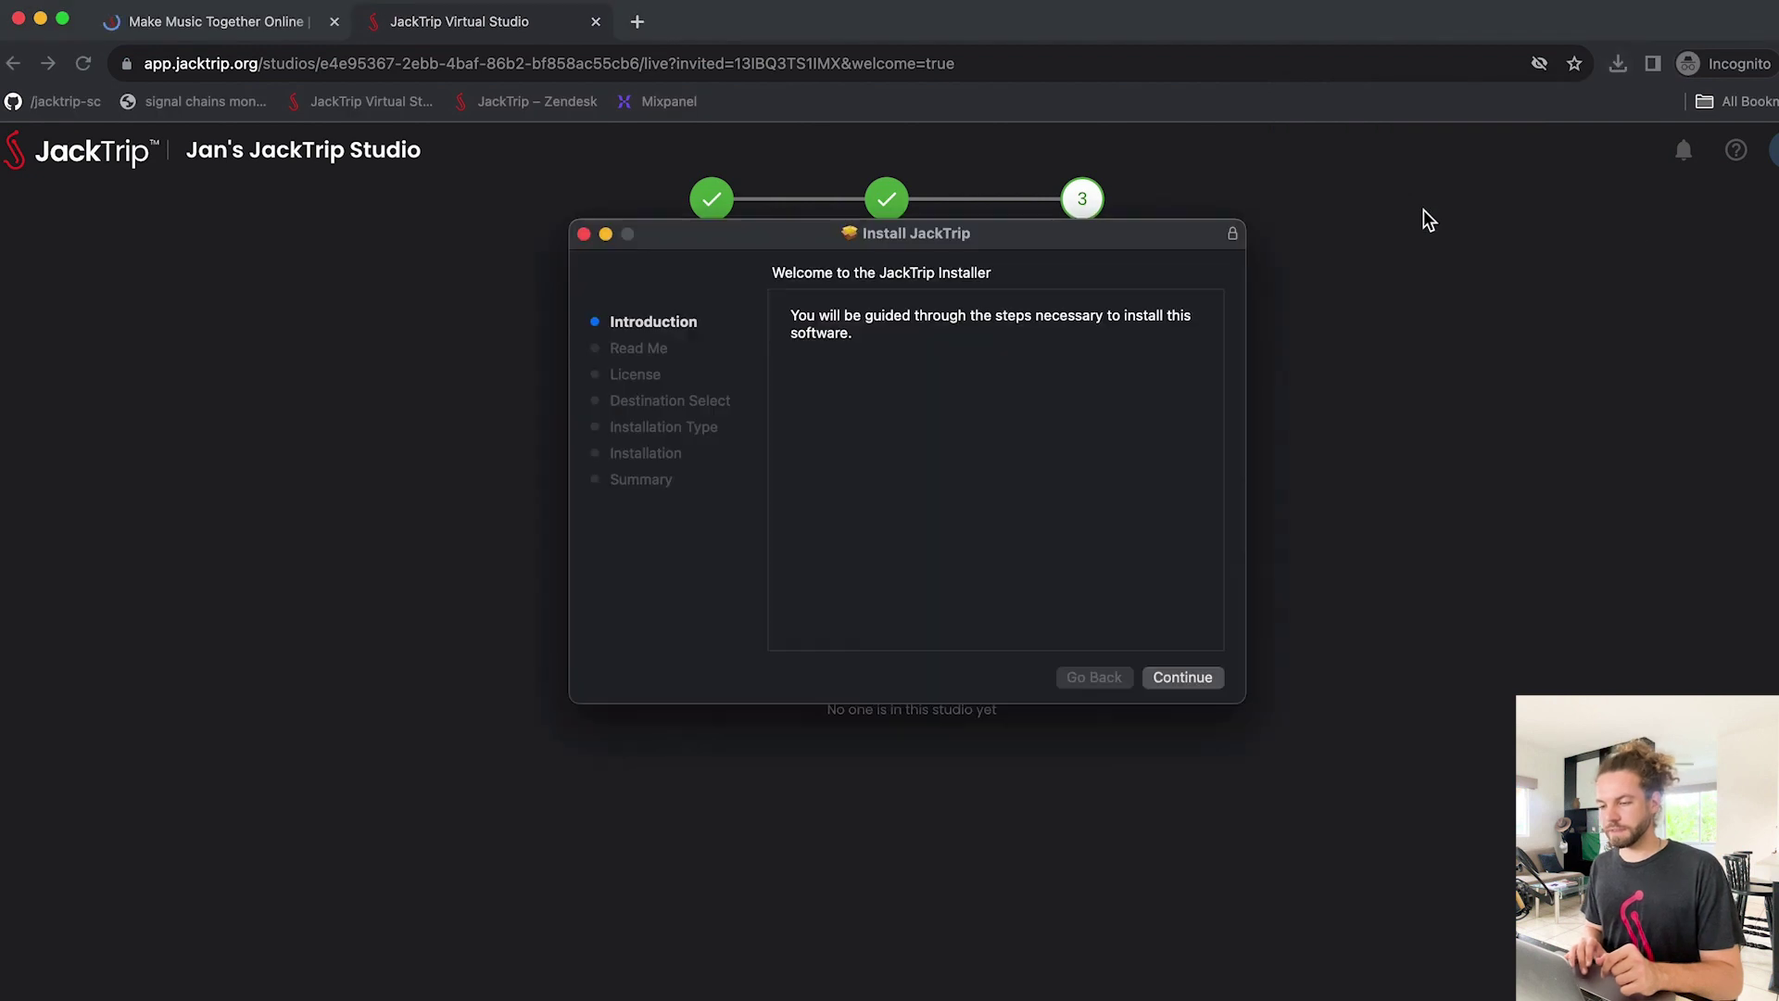
pyautogui.click(1210, 682)
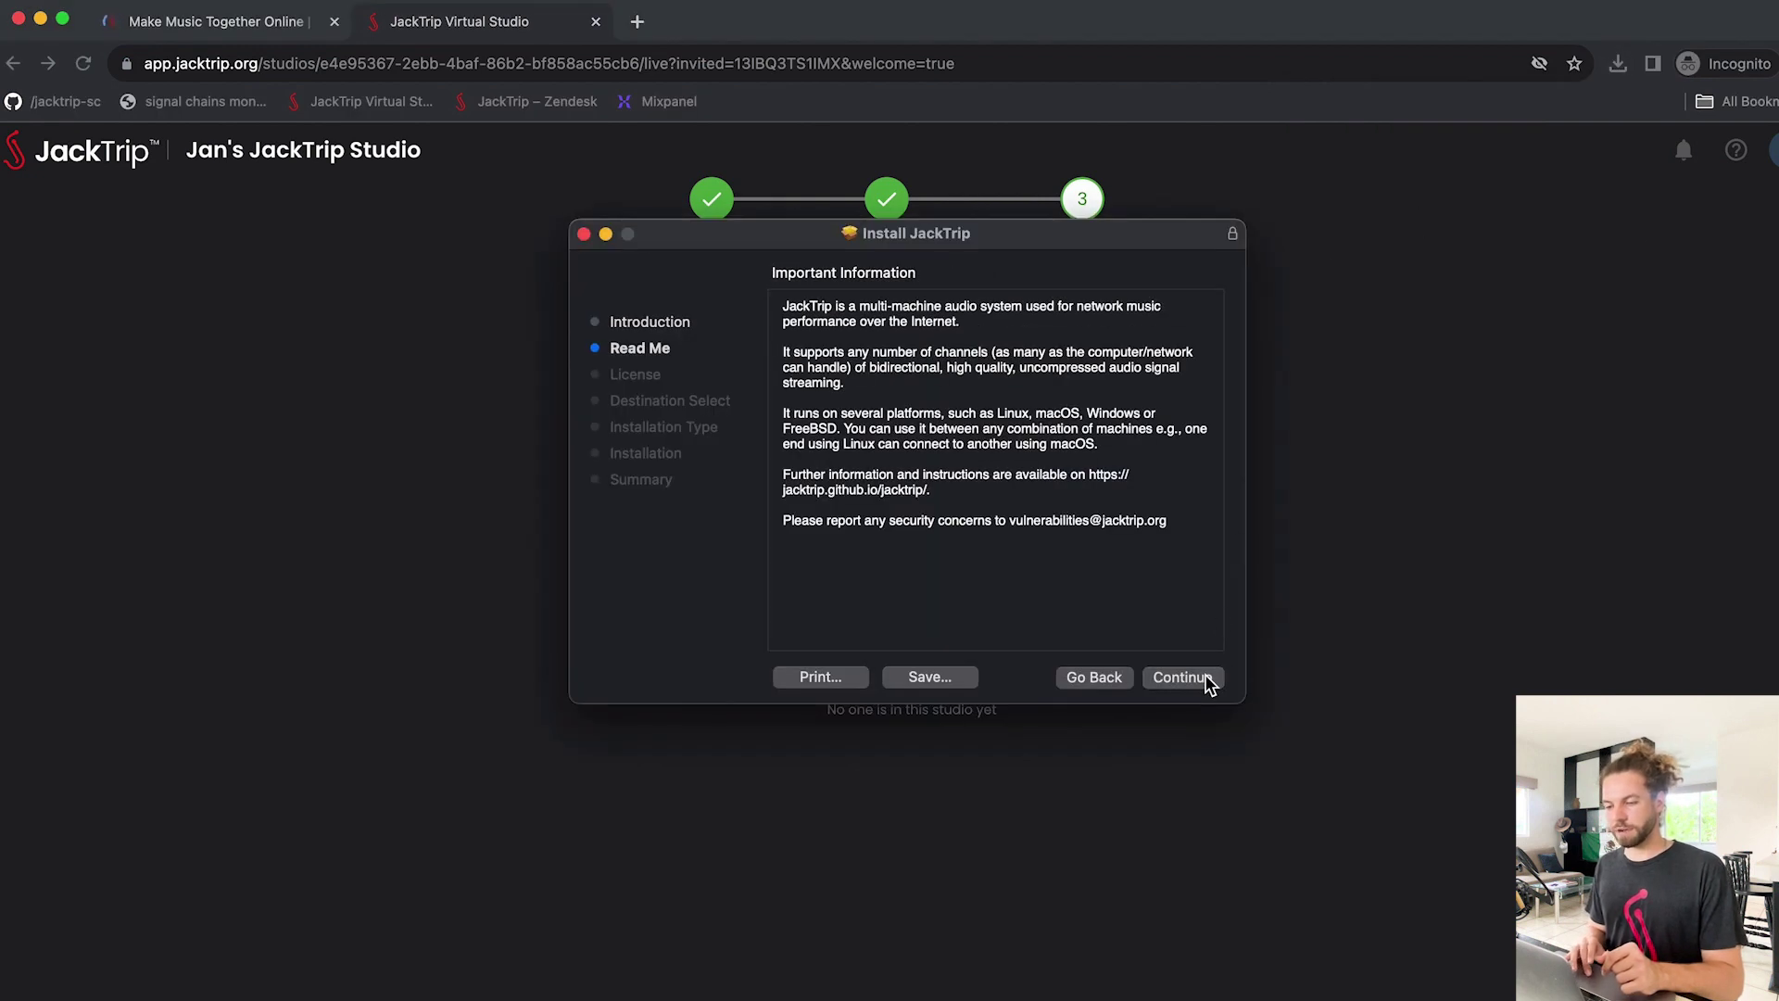
pyautogui.click(1209, 682)
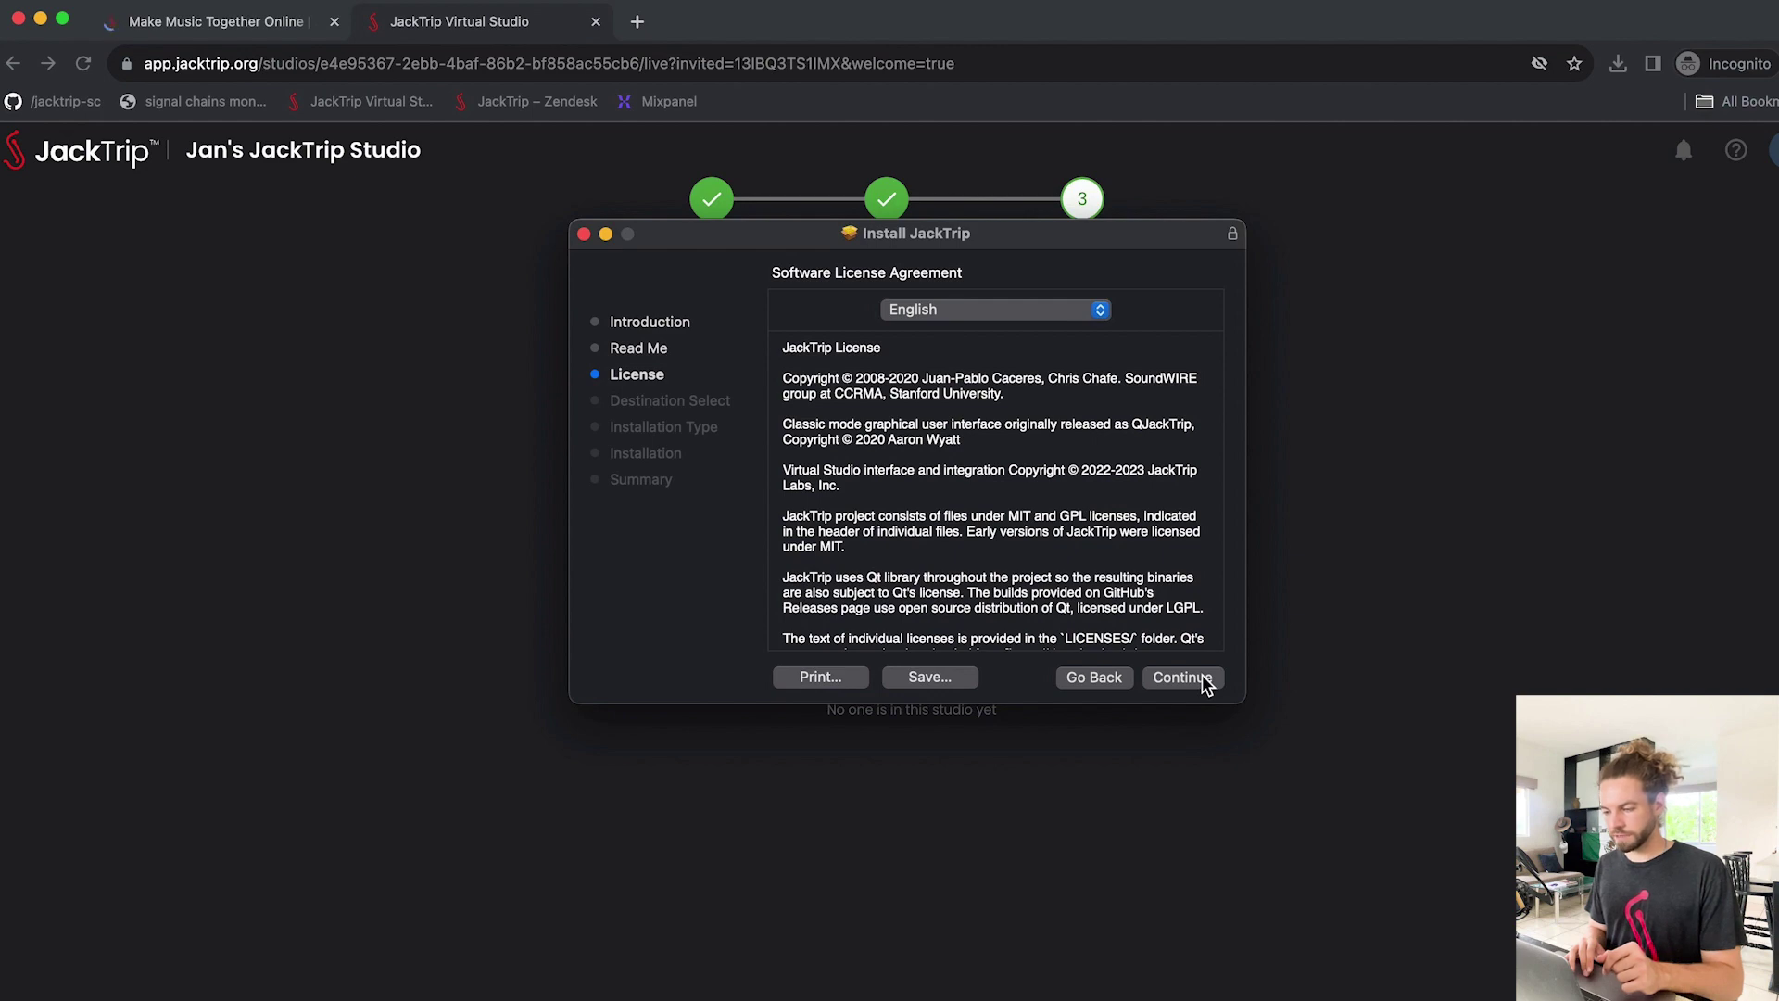
pyautogui.click(1205, 683)
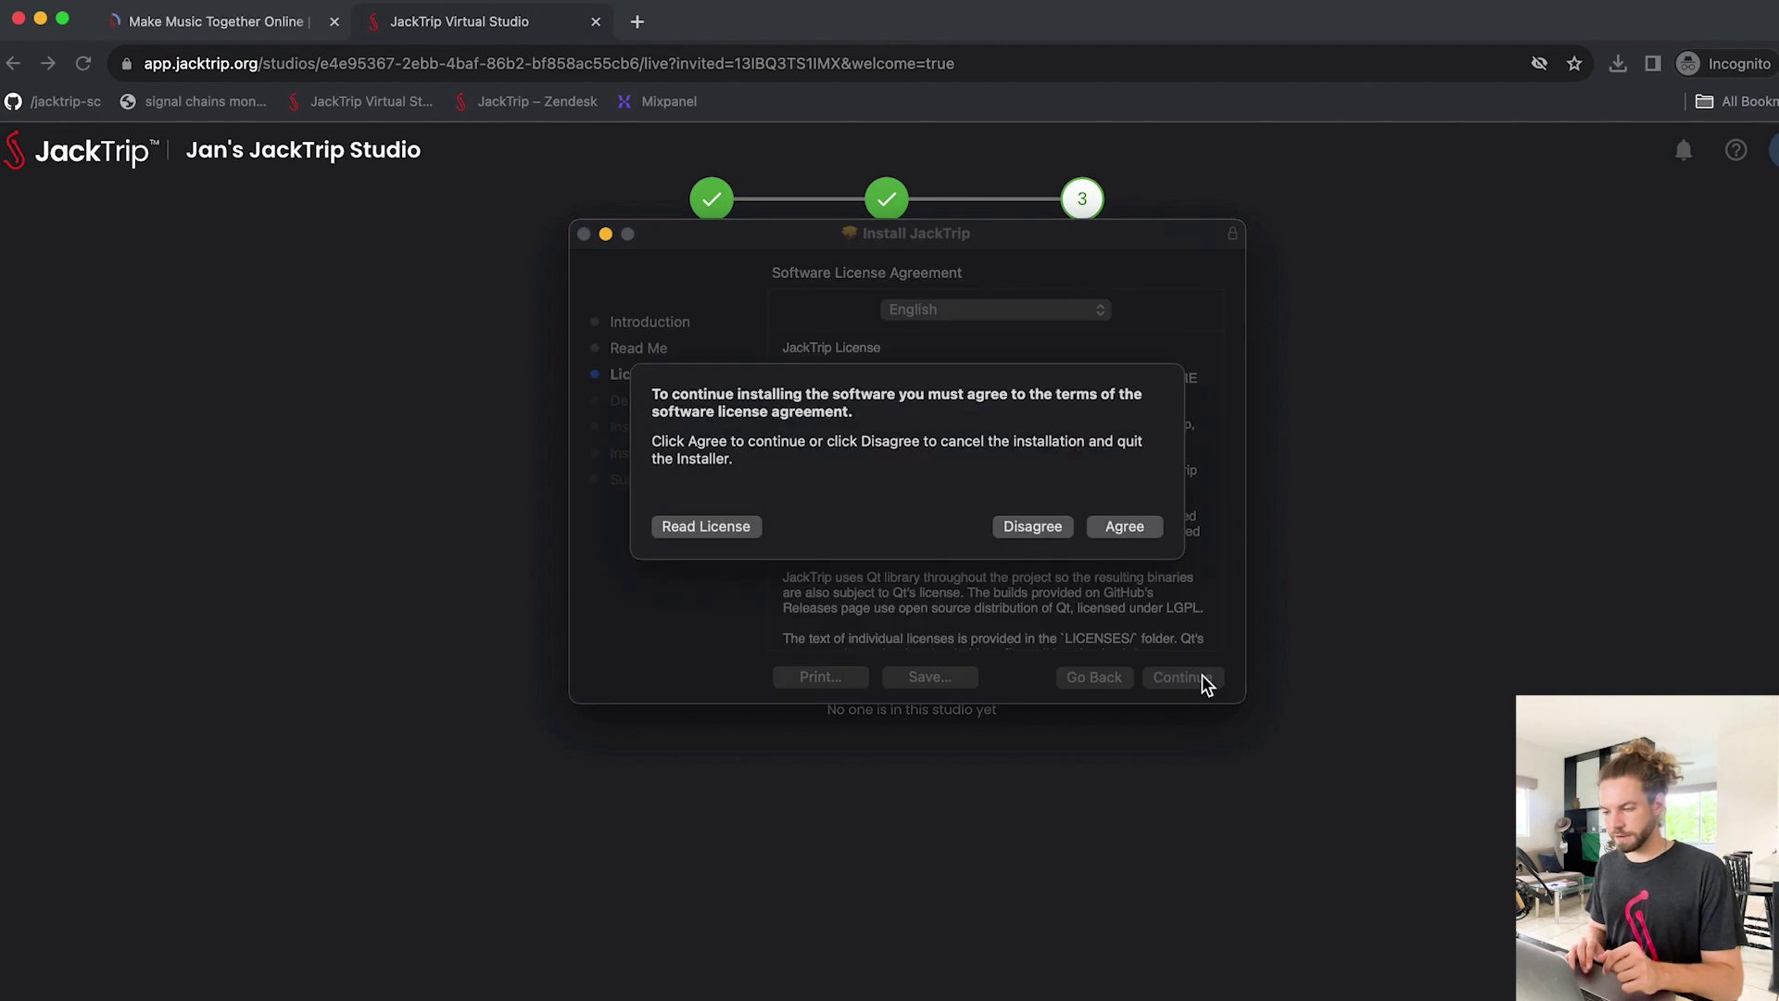
pyautogui.click(1125, 534)
pyautogui.click(1185, 677)
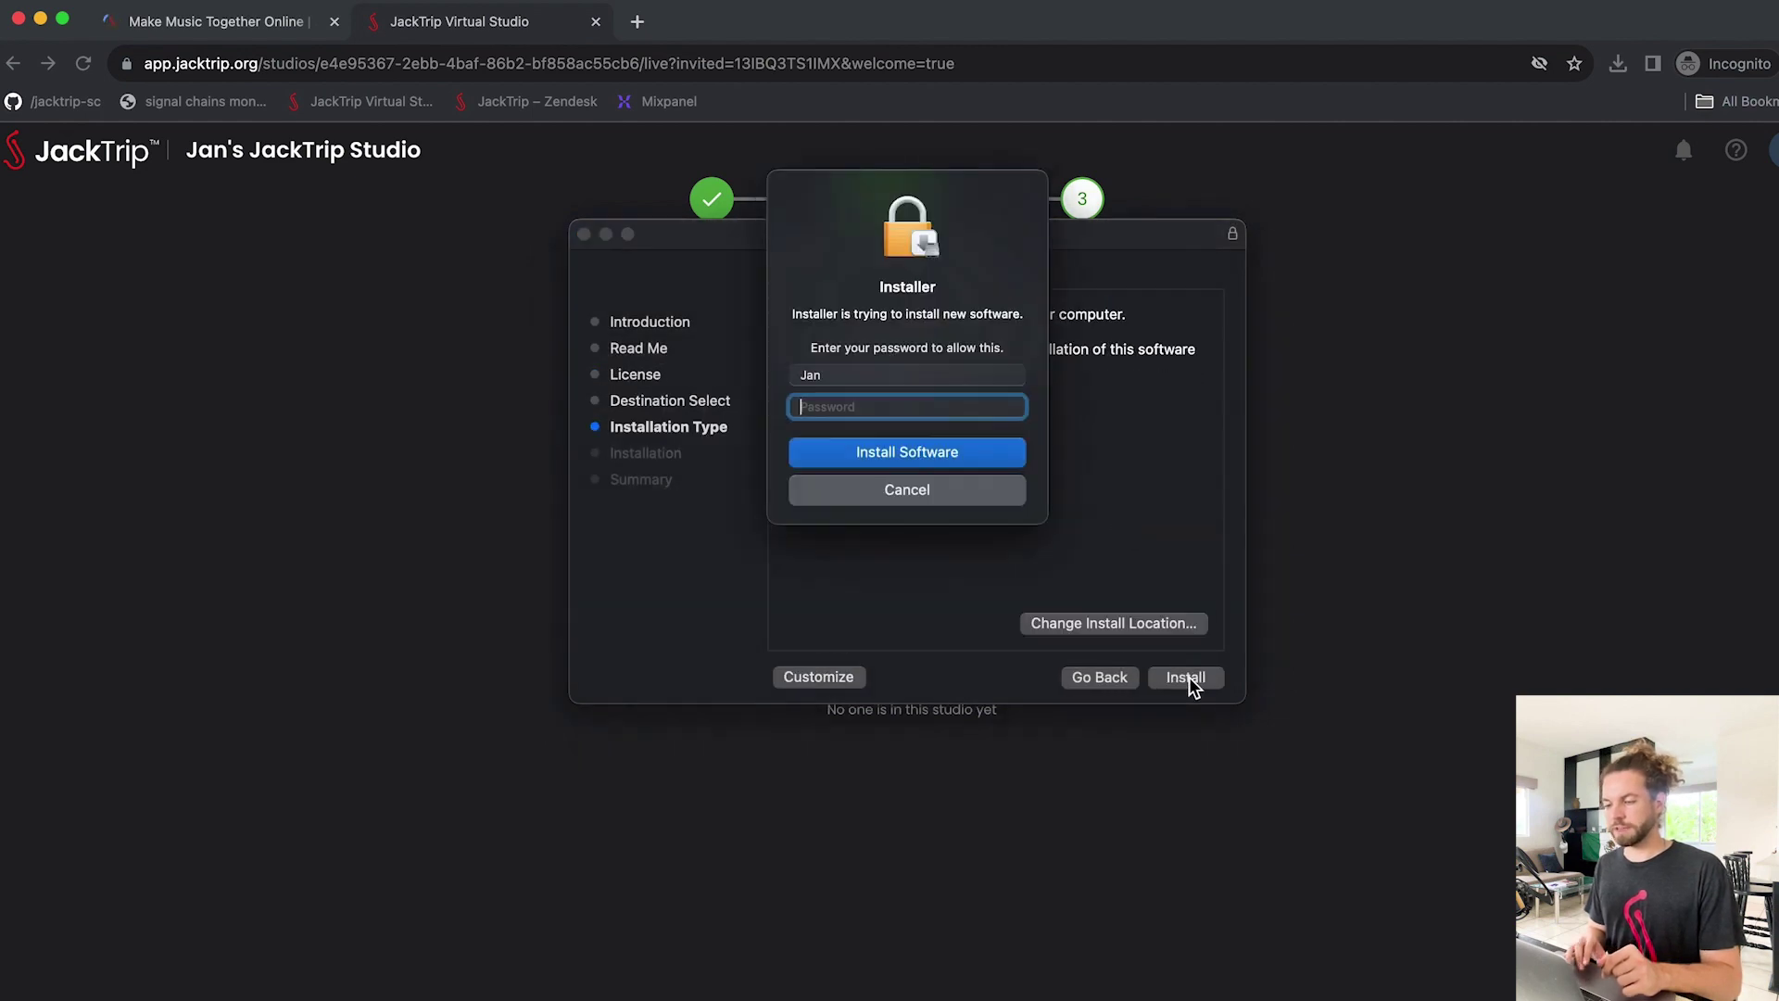
pyautogui.write('••')
pyautogui.press('Return')
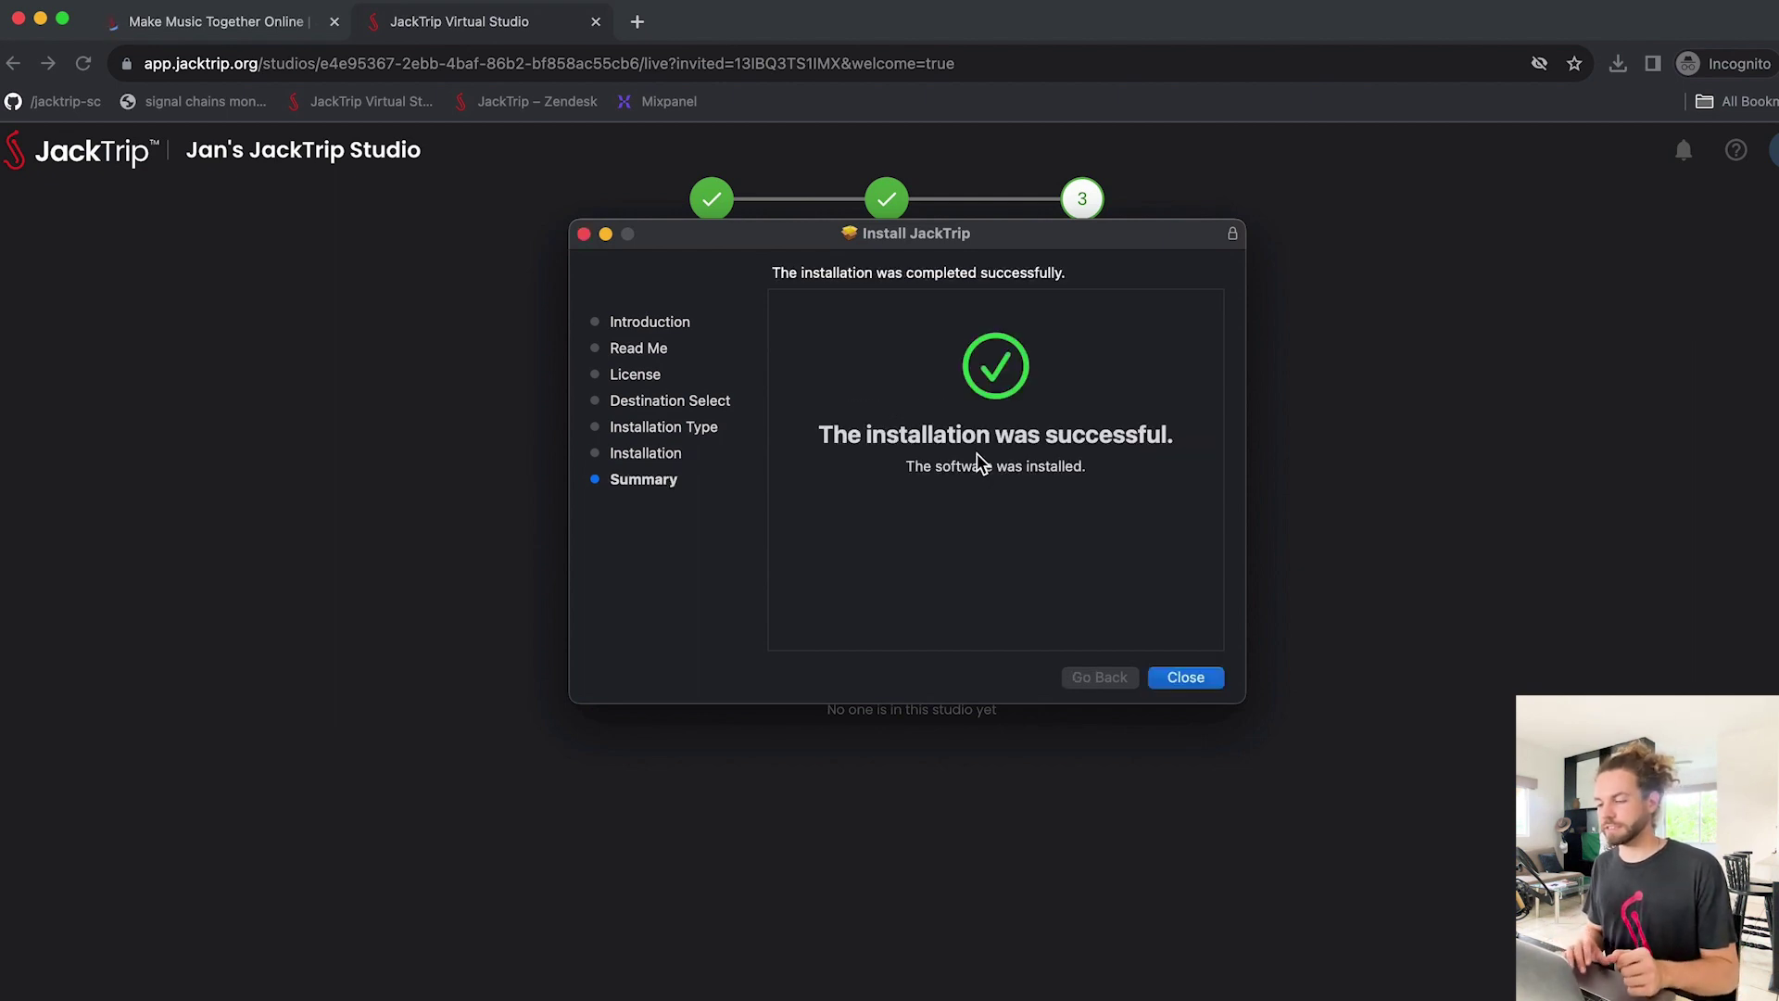
pyautogui.click(1176, 681)
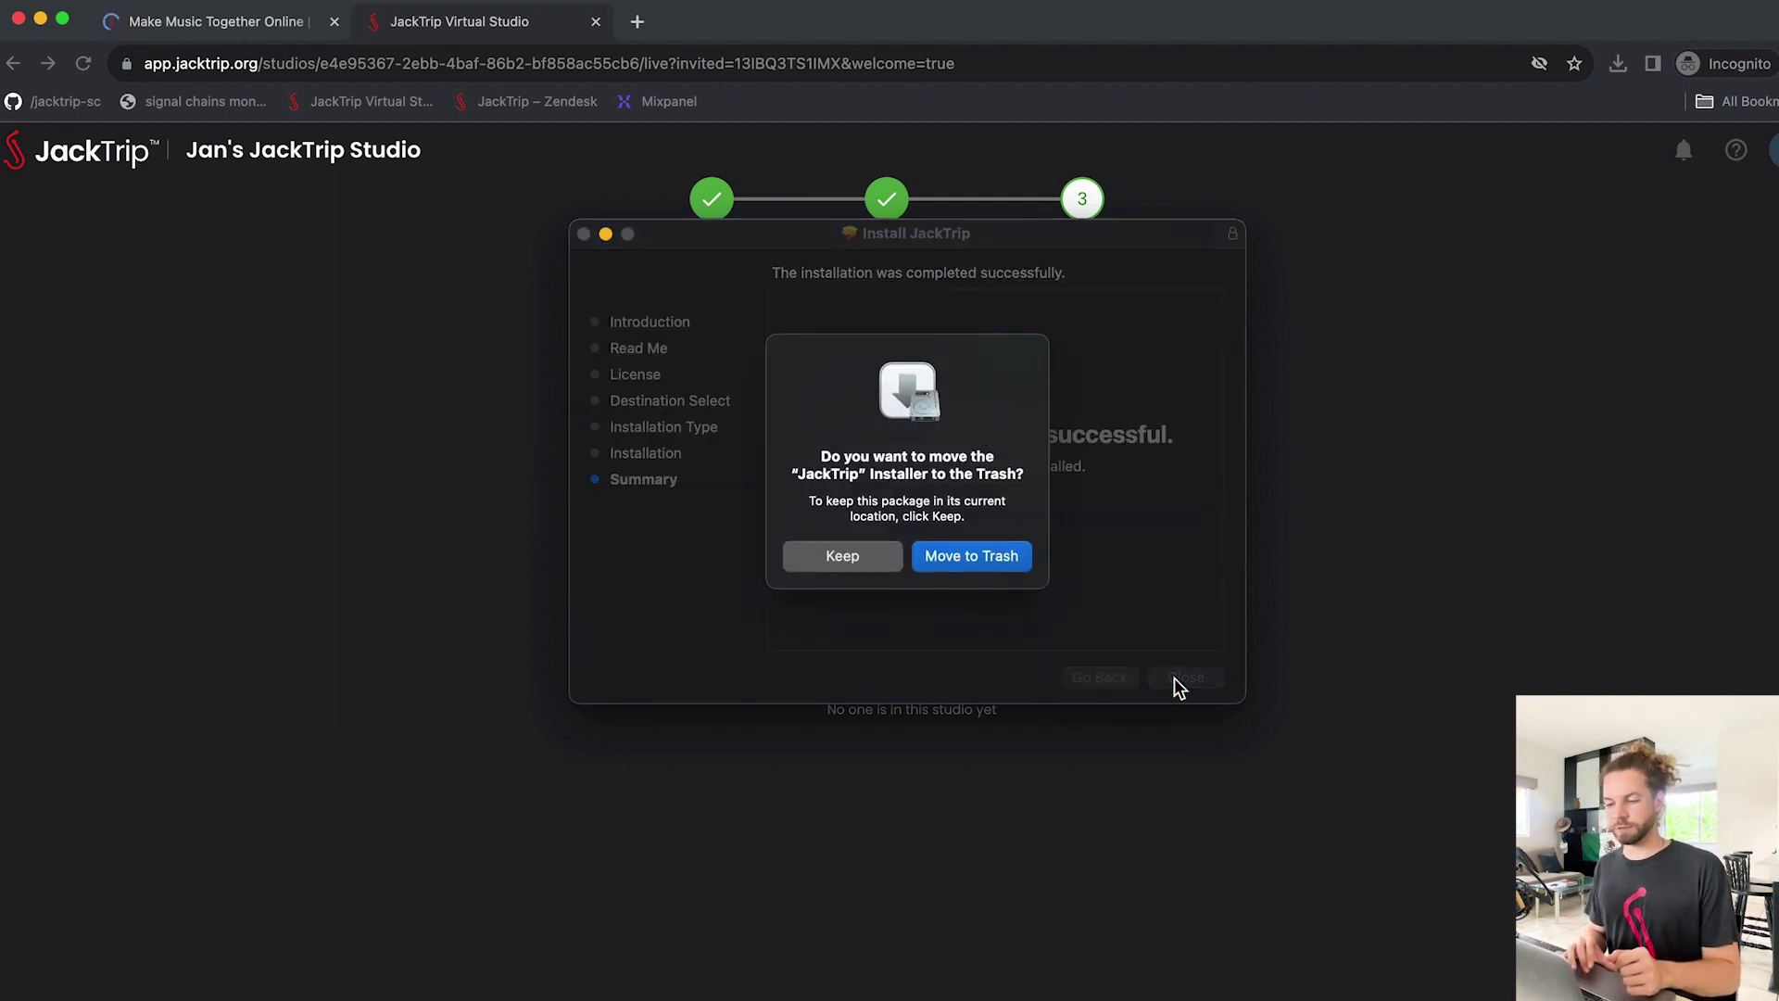
pyautogui.click(1007, 568)
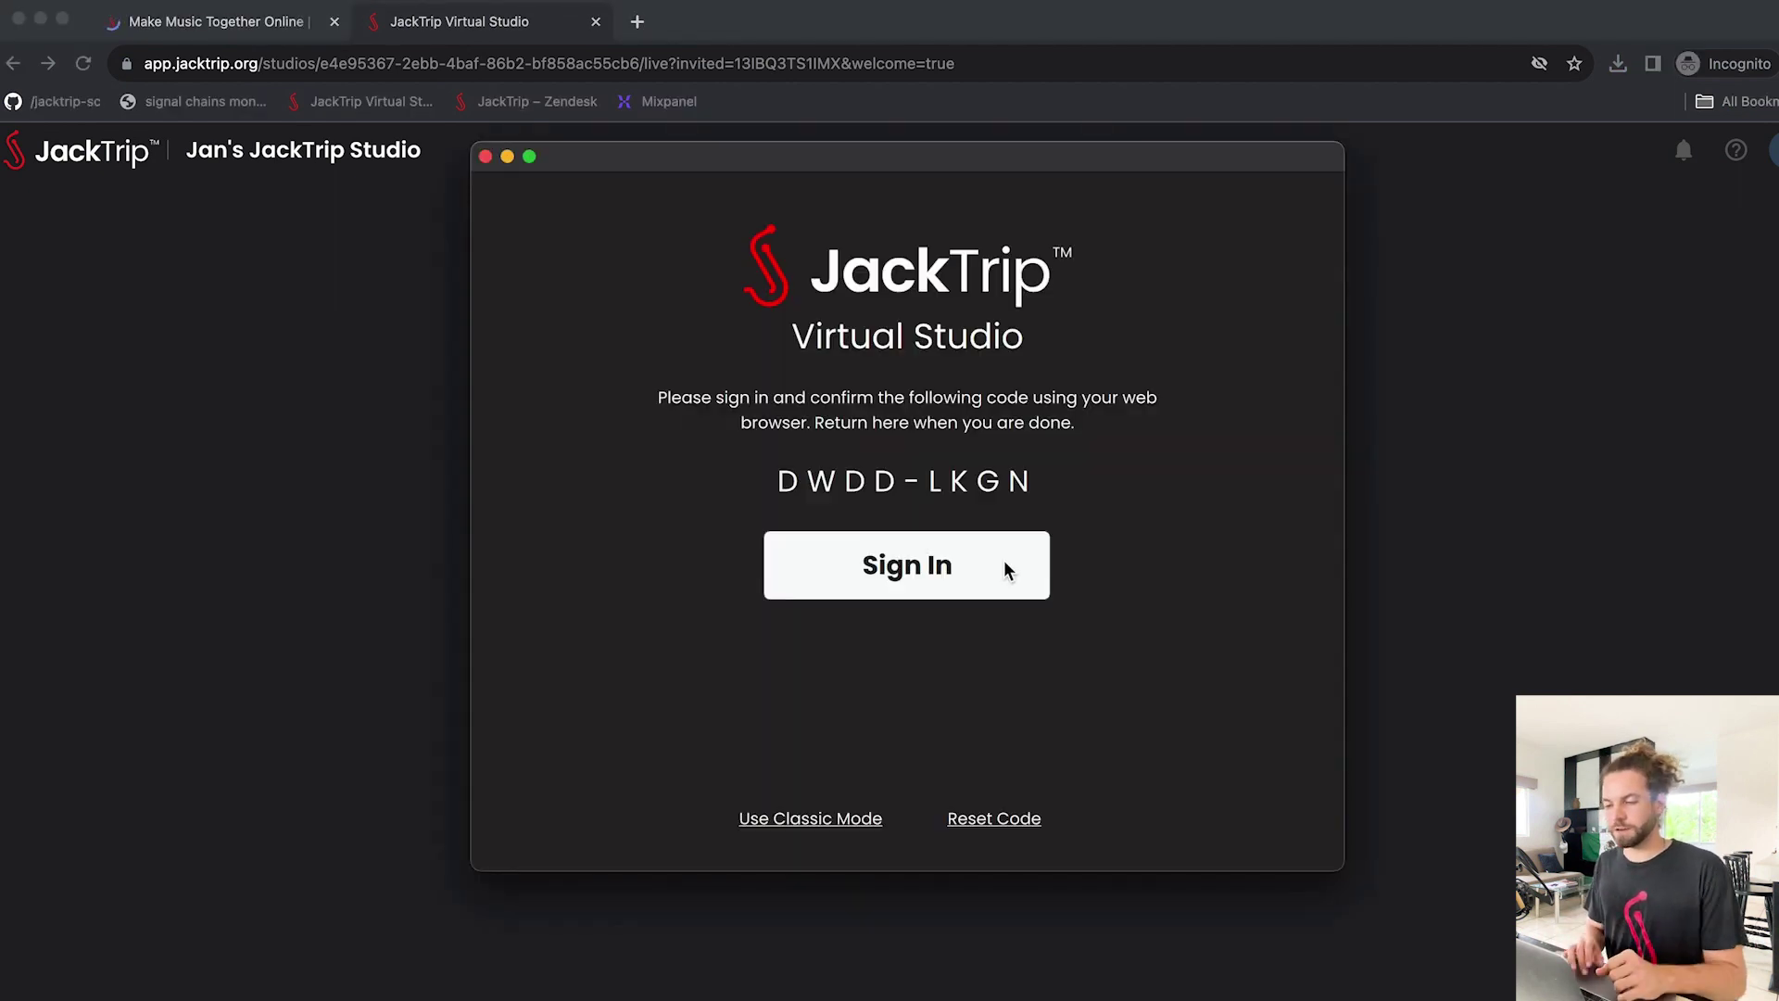
# Step: Authorize the JackTrip desktop app in the browser with 'Yes, Continue' and return to it
pyautogui.click(930, 566)
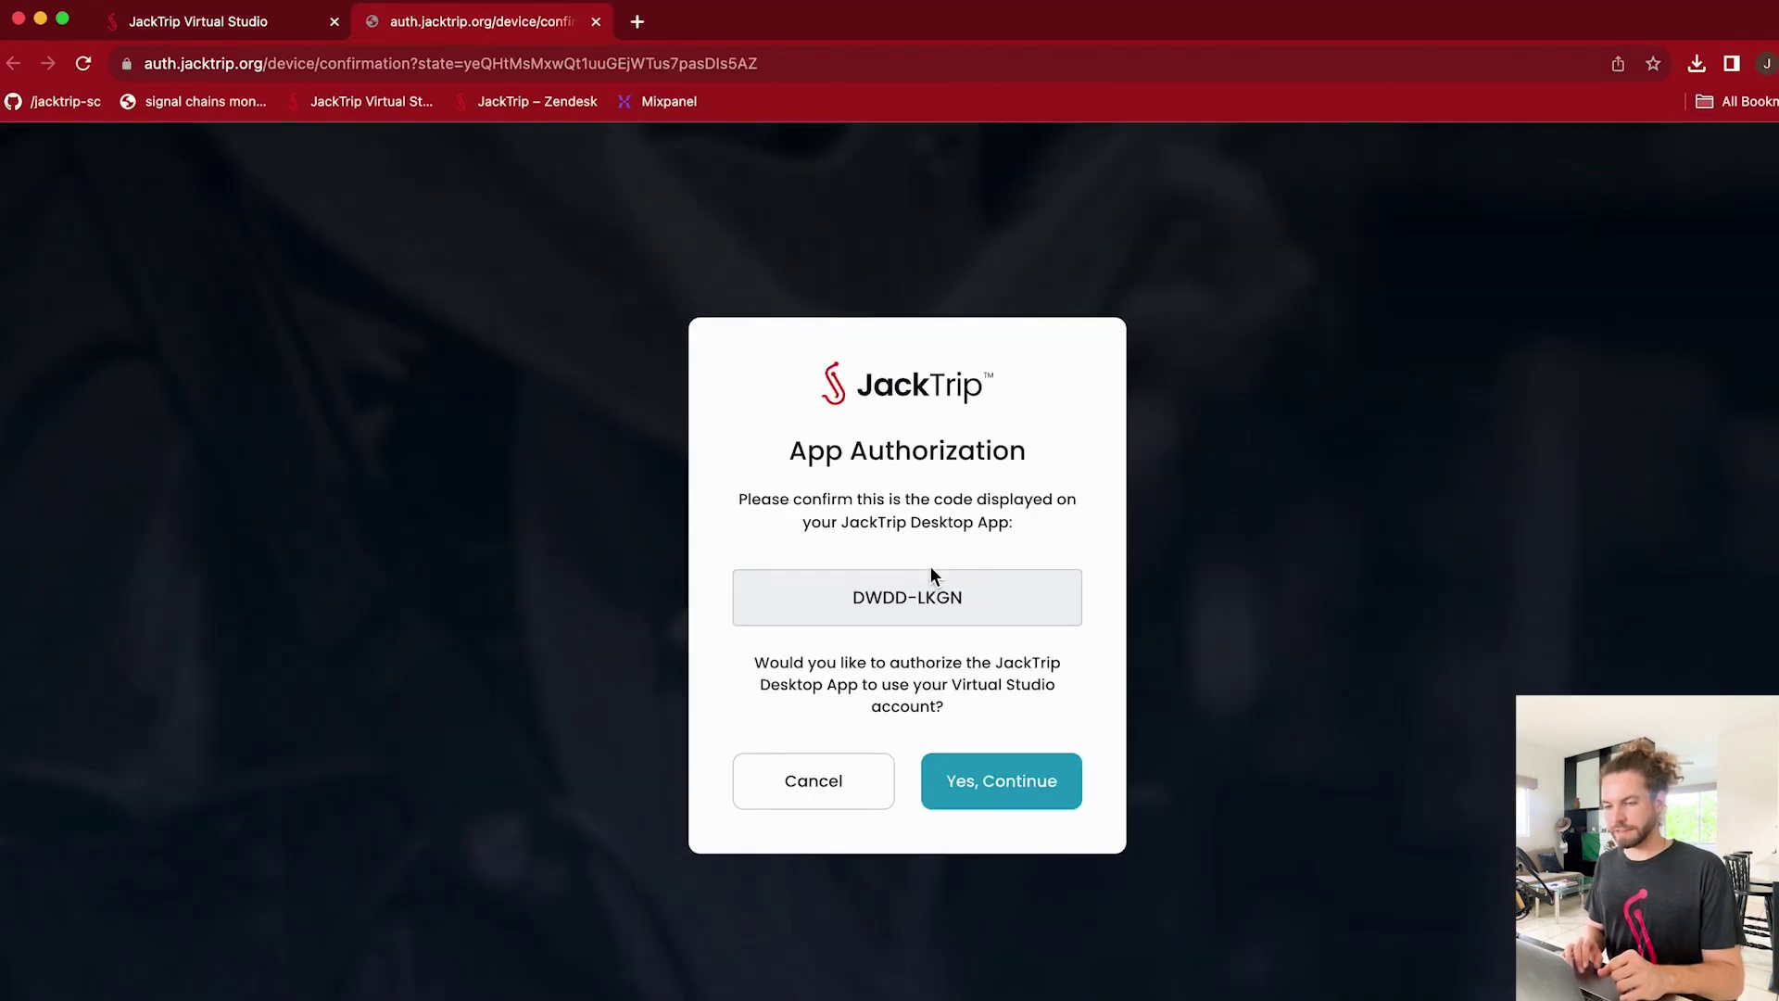
pyautogui.click(1008, 798)
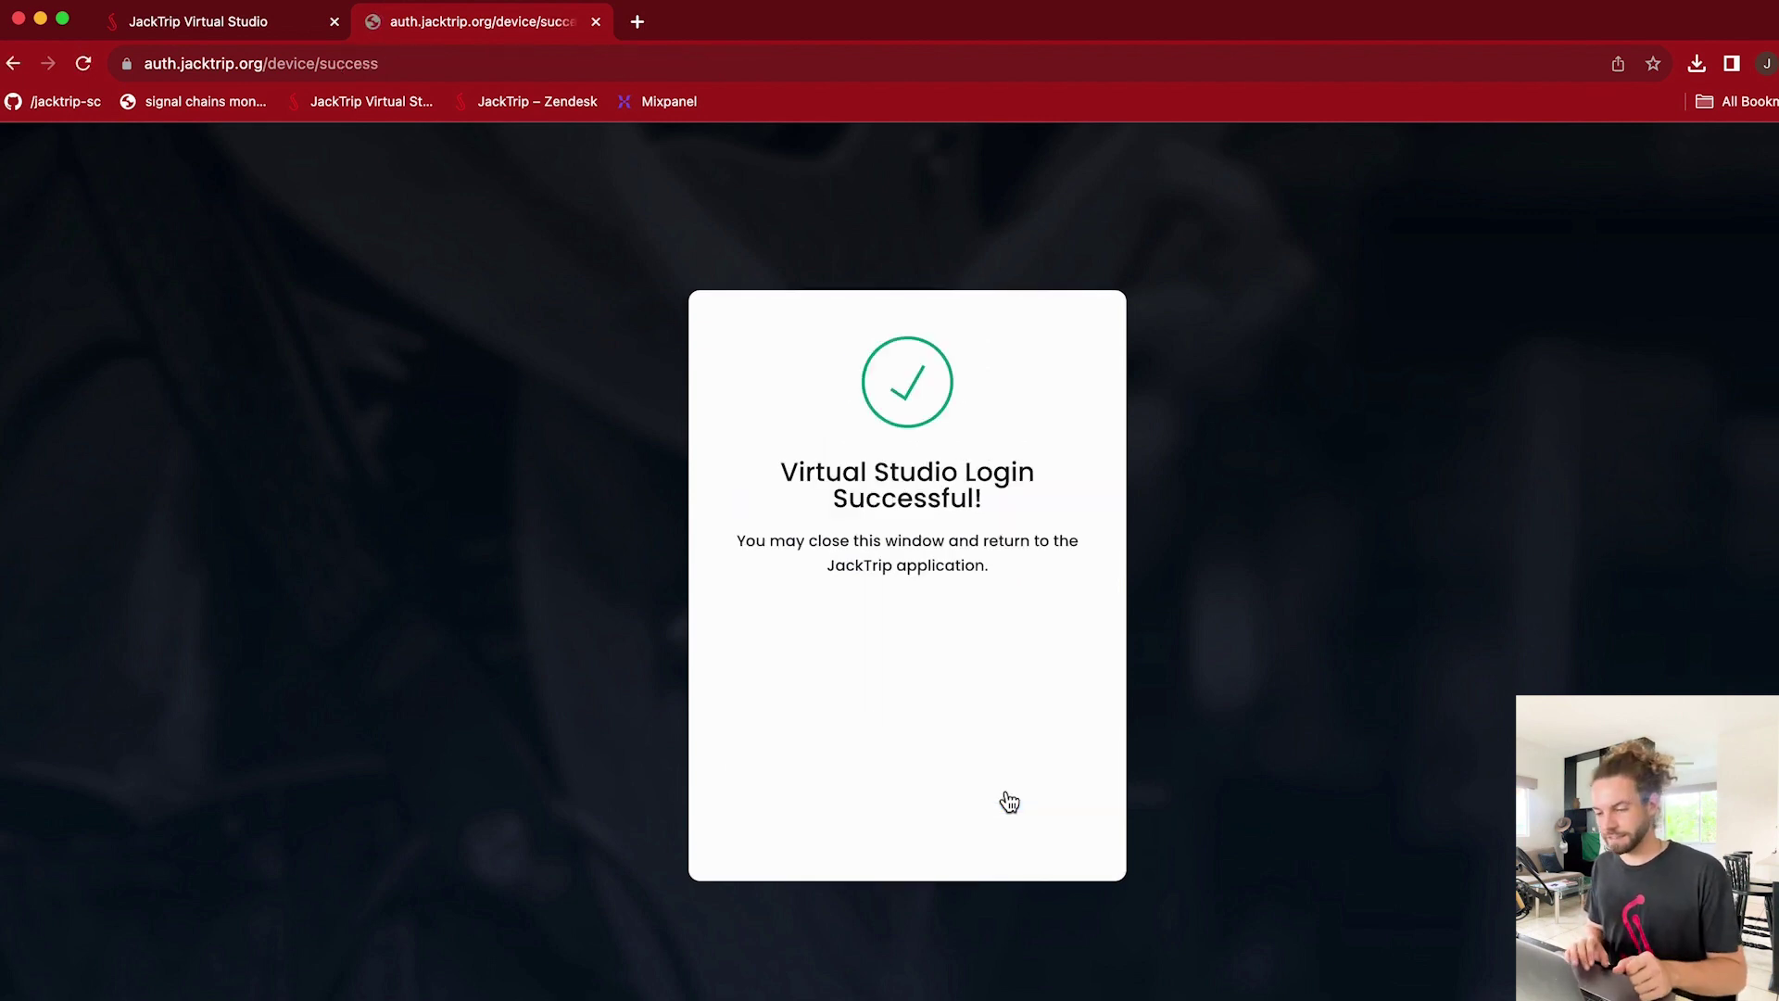
pyautogui.press('super+Tab')
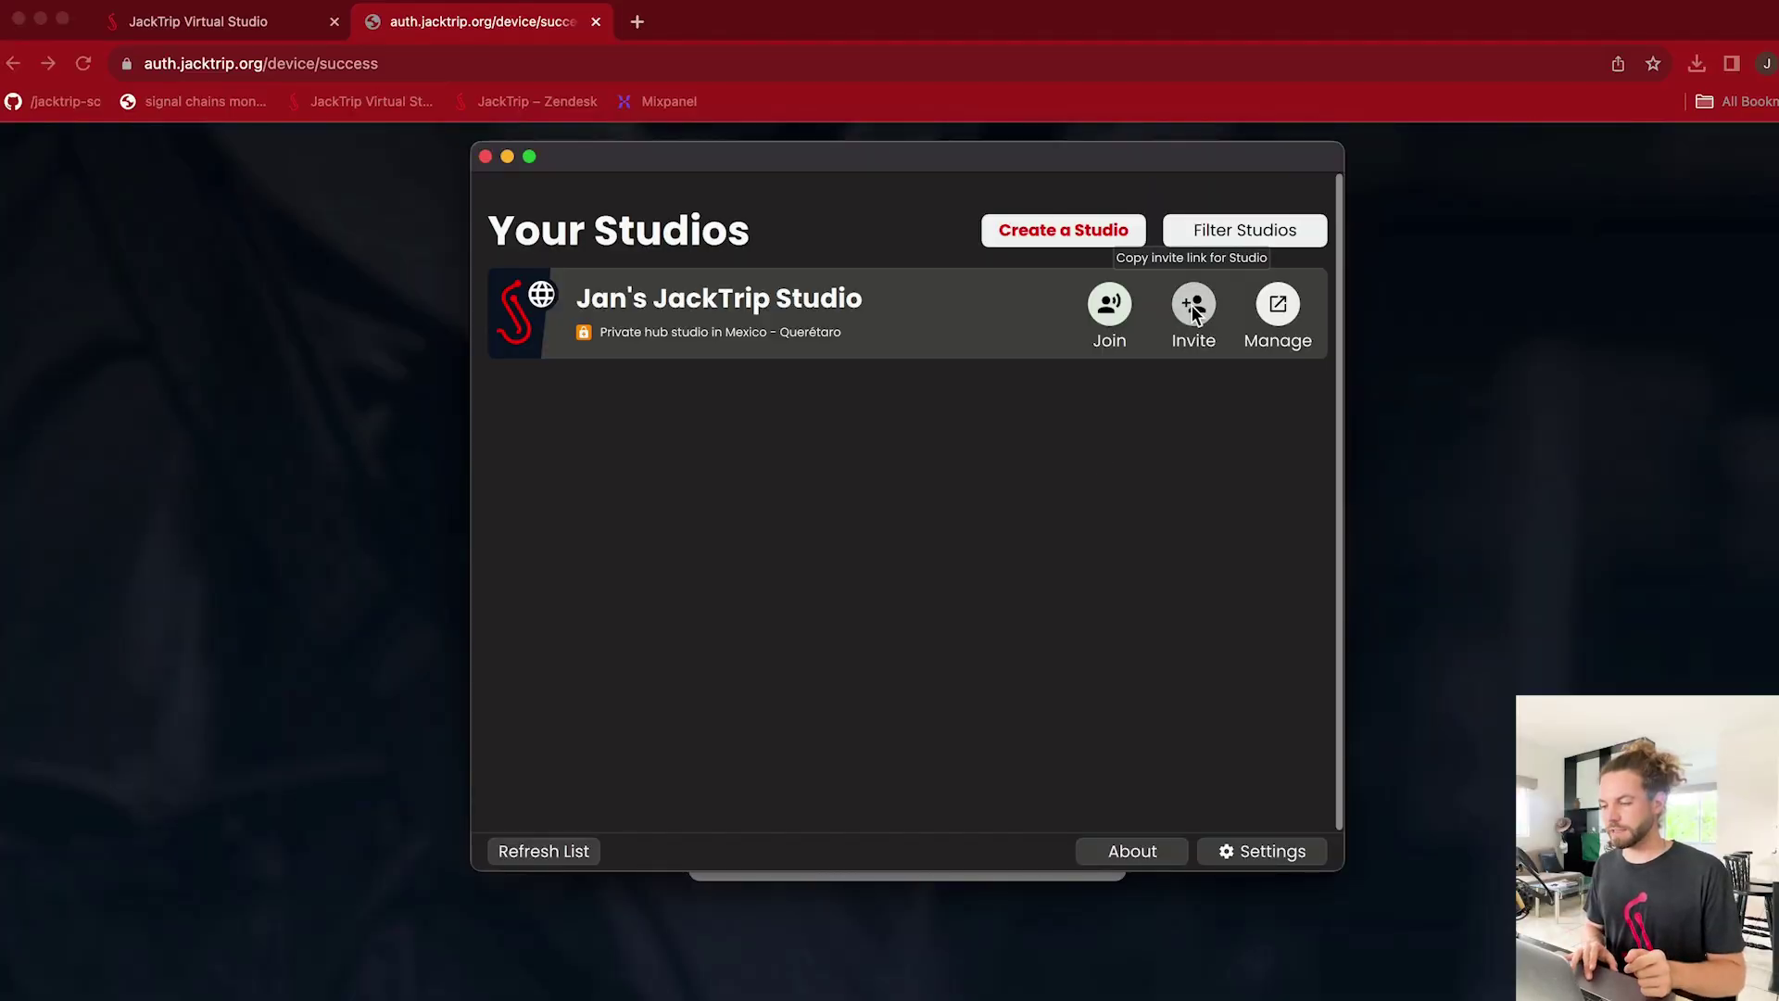
# Step: Copy Jan's JackTrip Studio invitation link and join the studio
pyautogui.click(1193, 314)
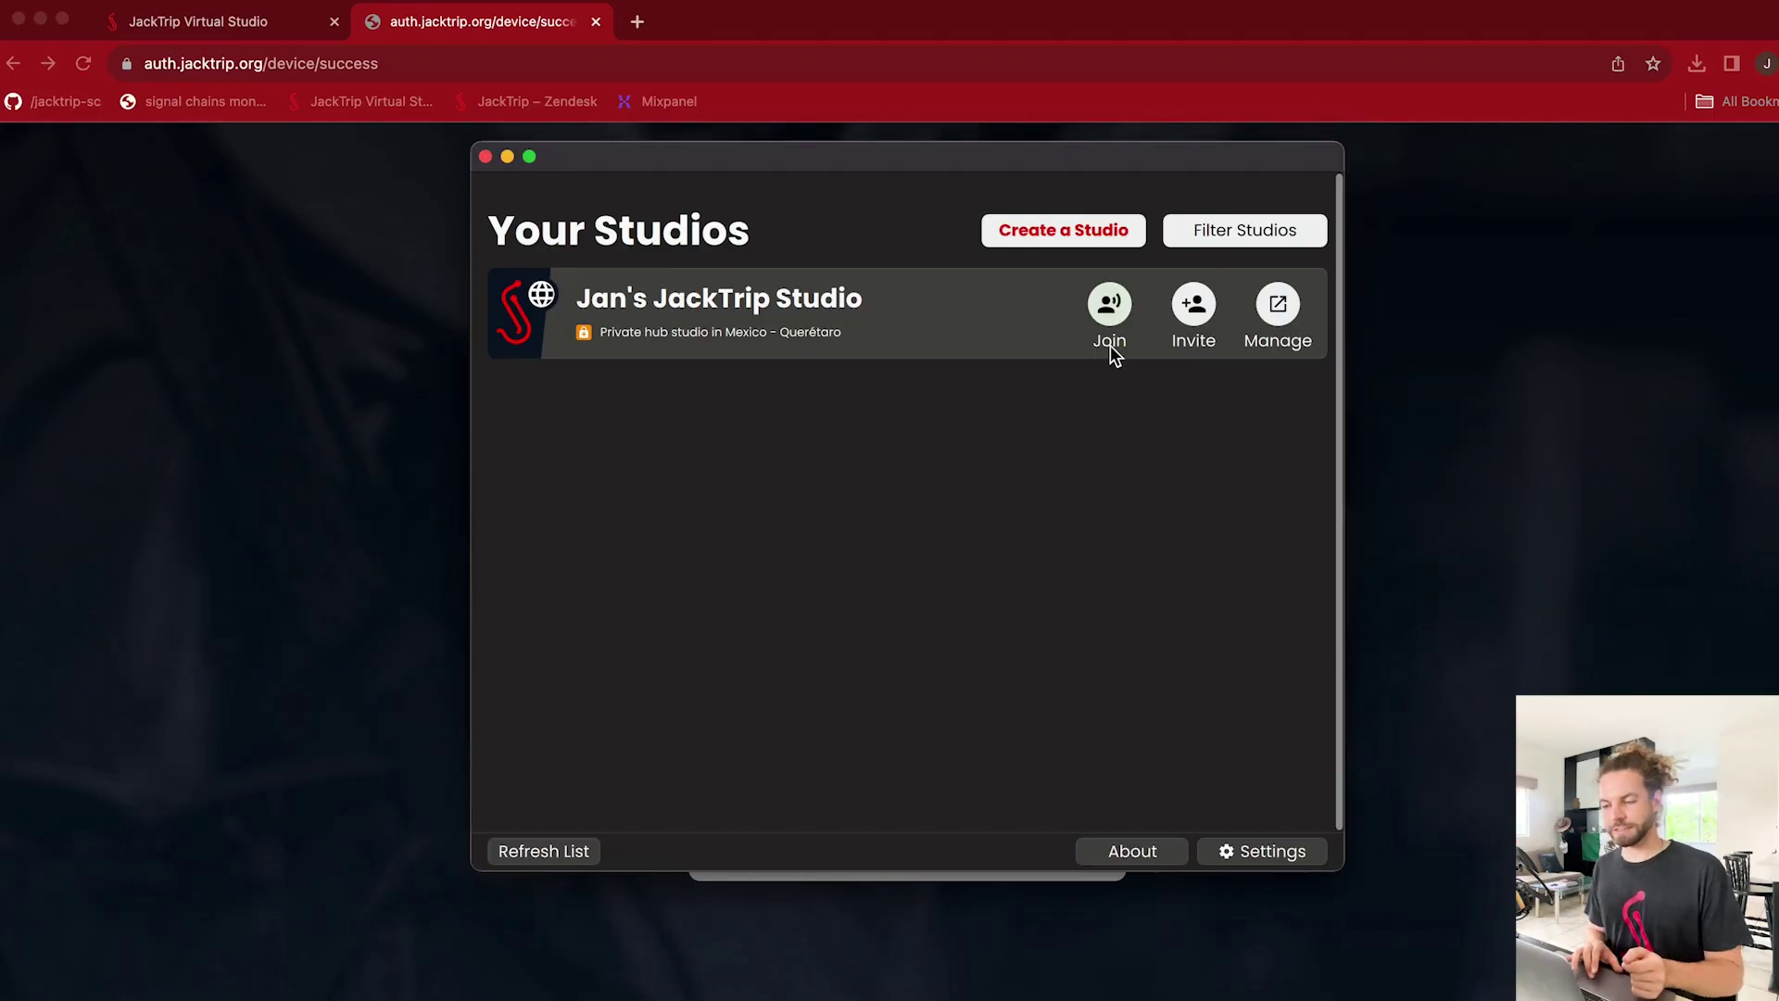
pyautogui.click(1109, 305)
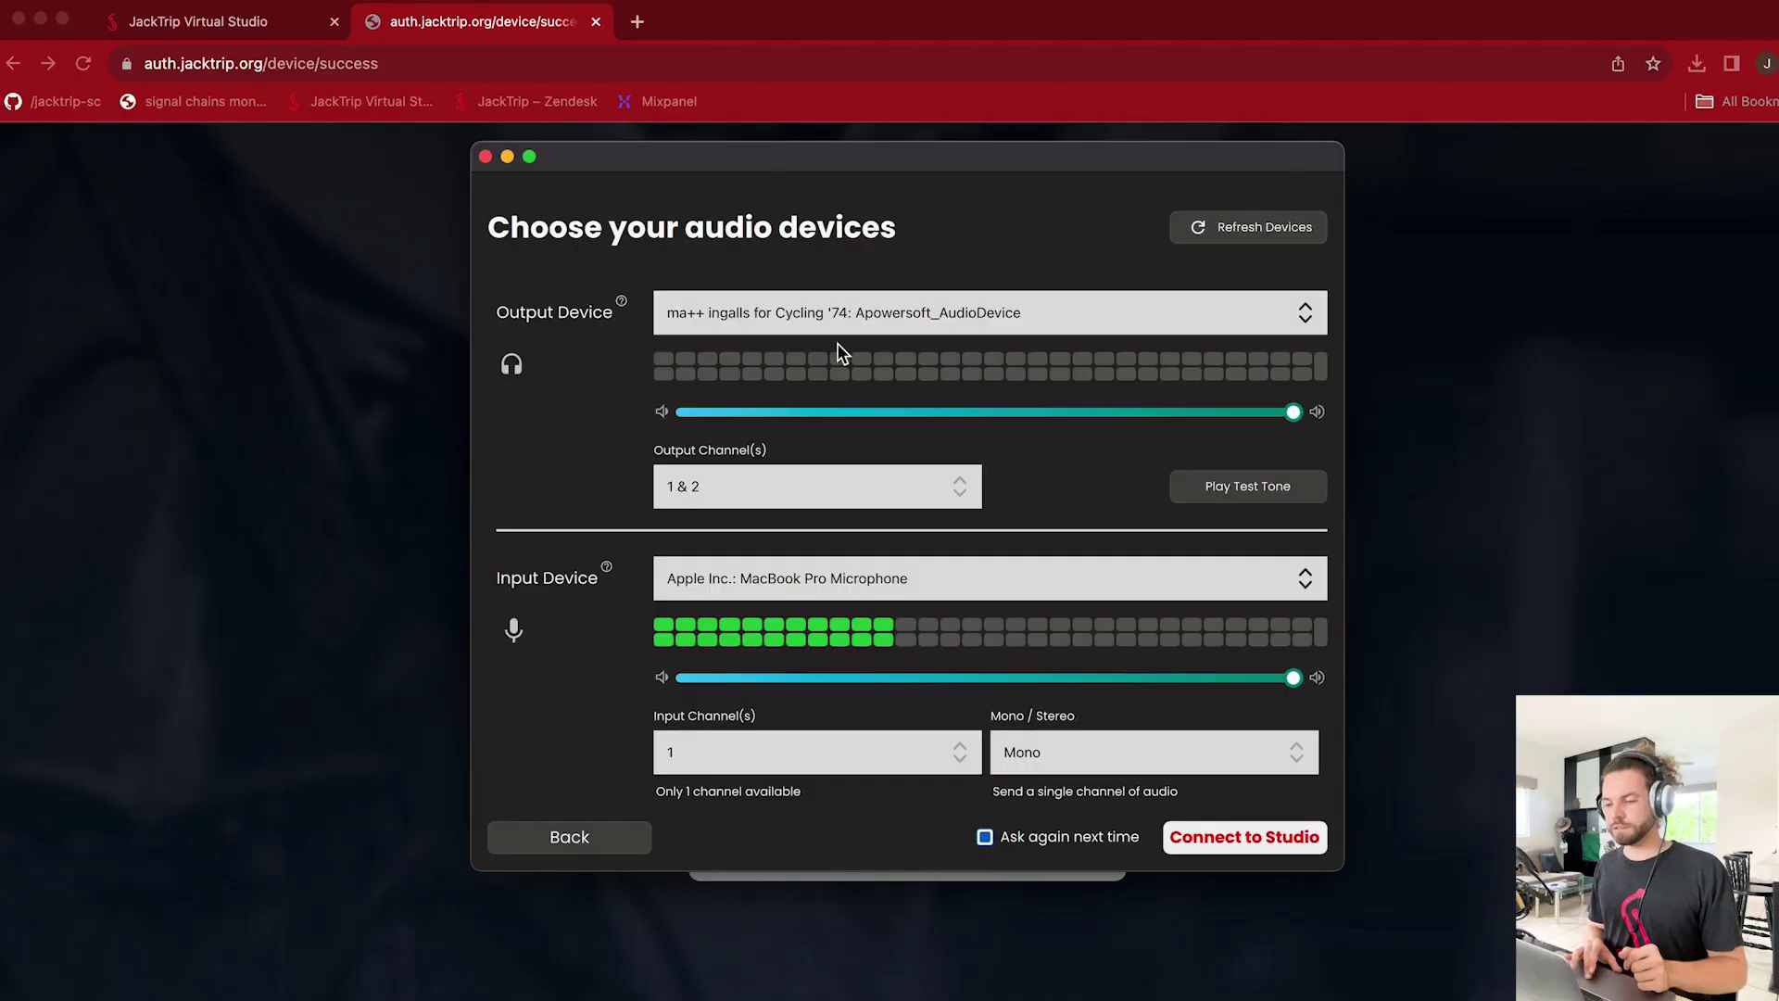
# Step: Set ZOOM U-22 Driver as output and input device and play a test tone
pyautogui.click(837, 317)
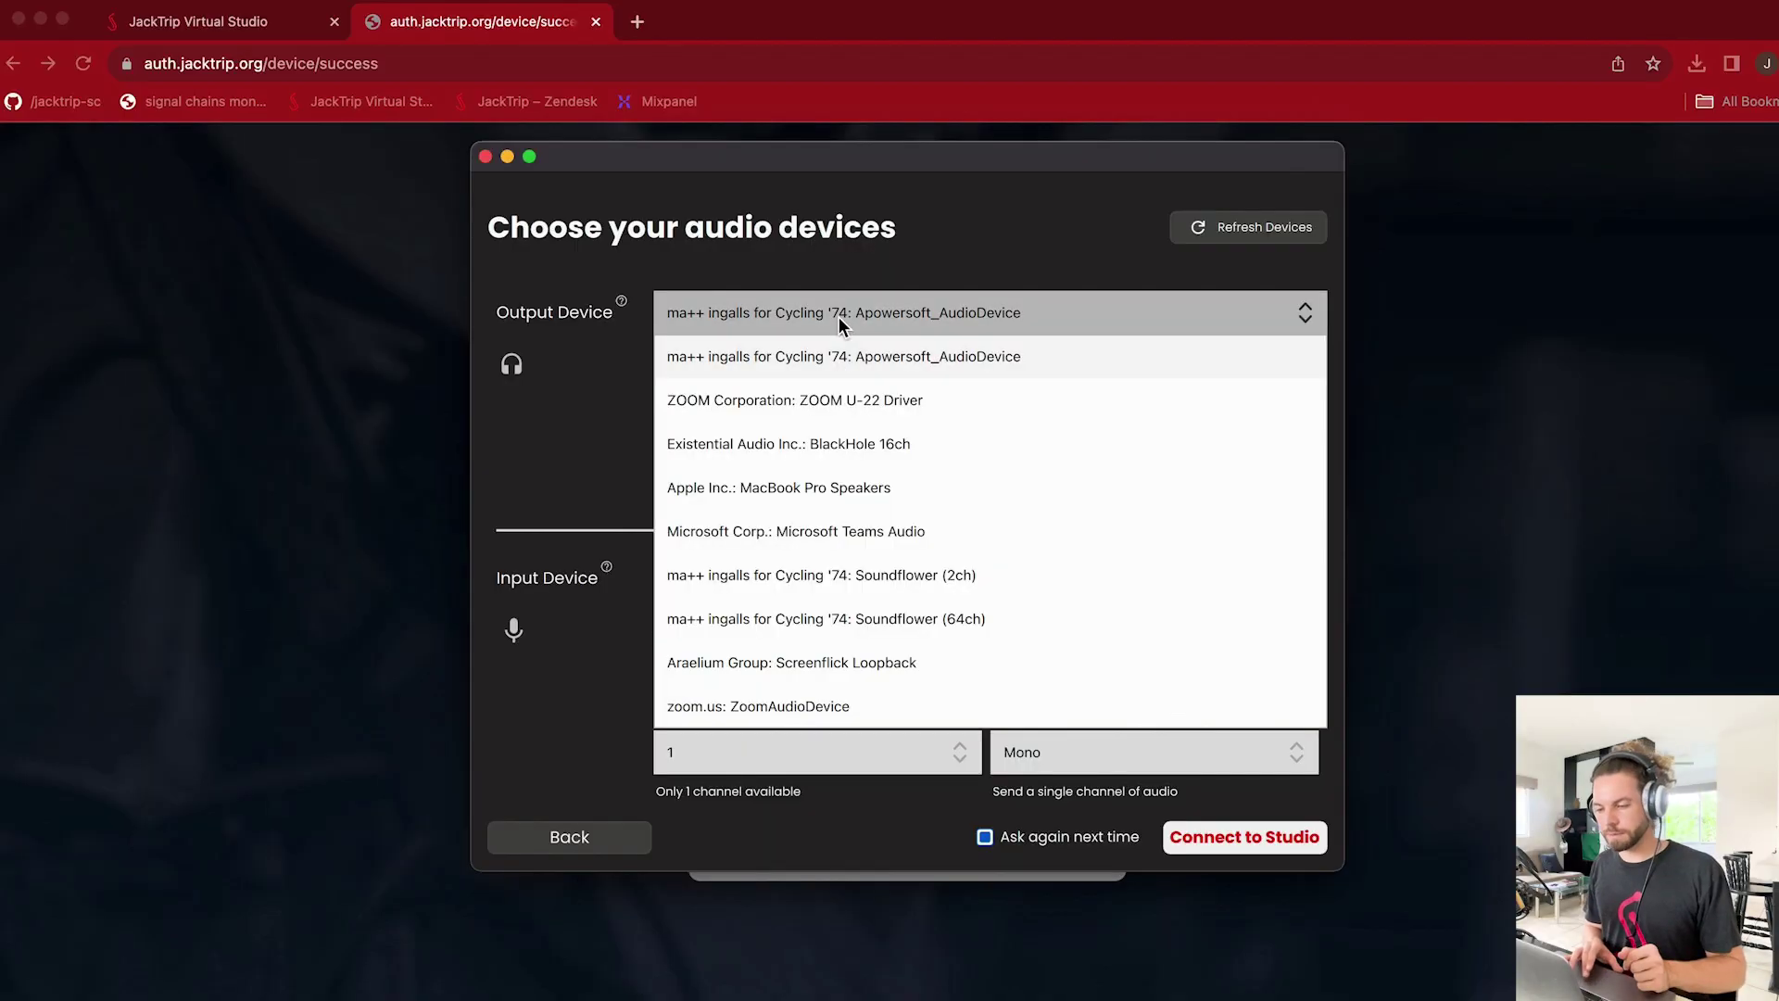
pyautogui.click(878, 405)
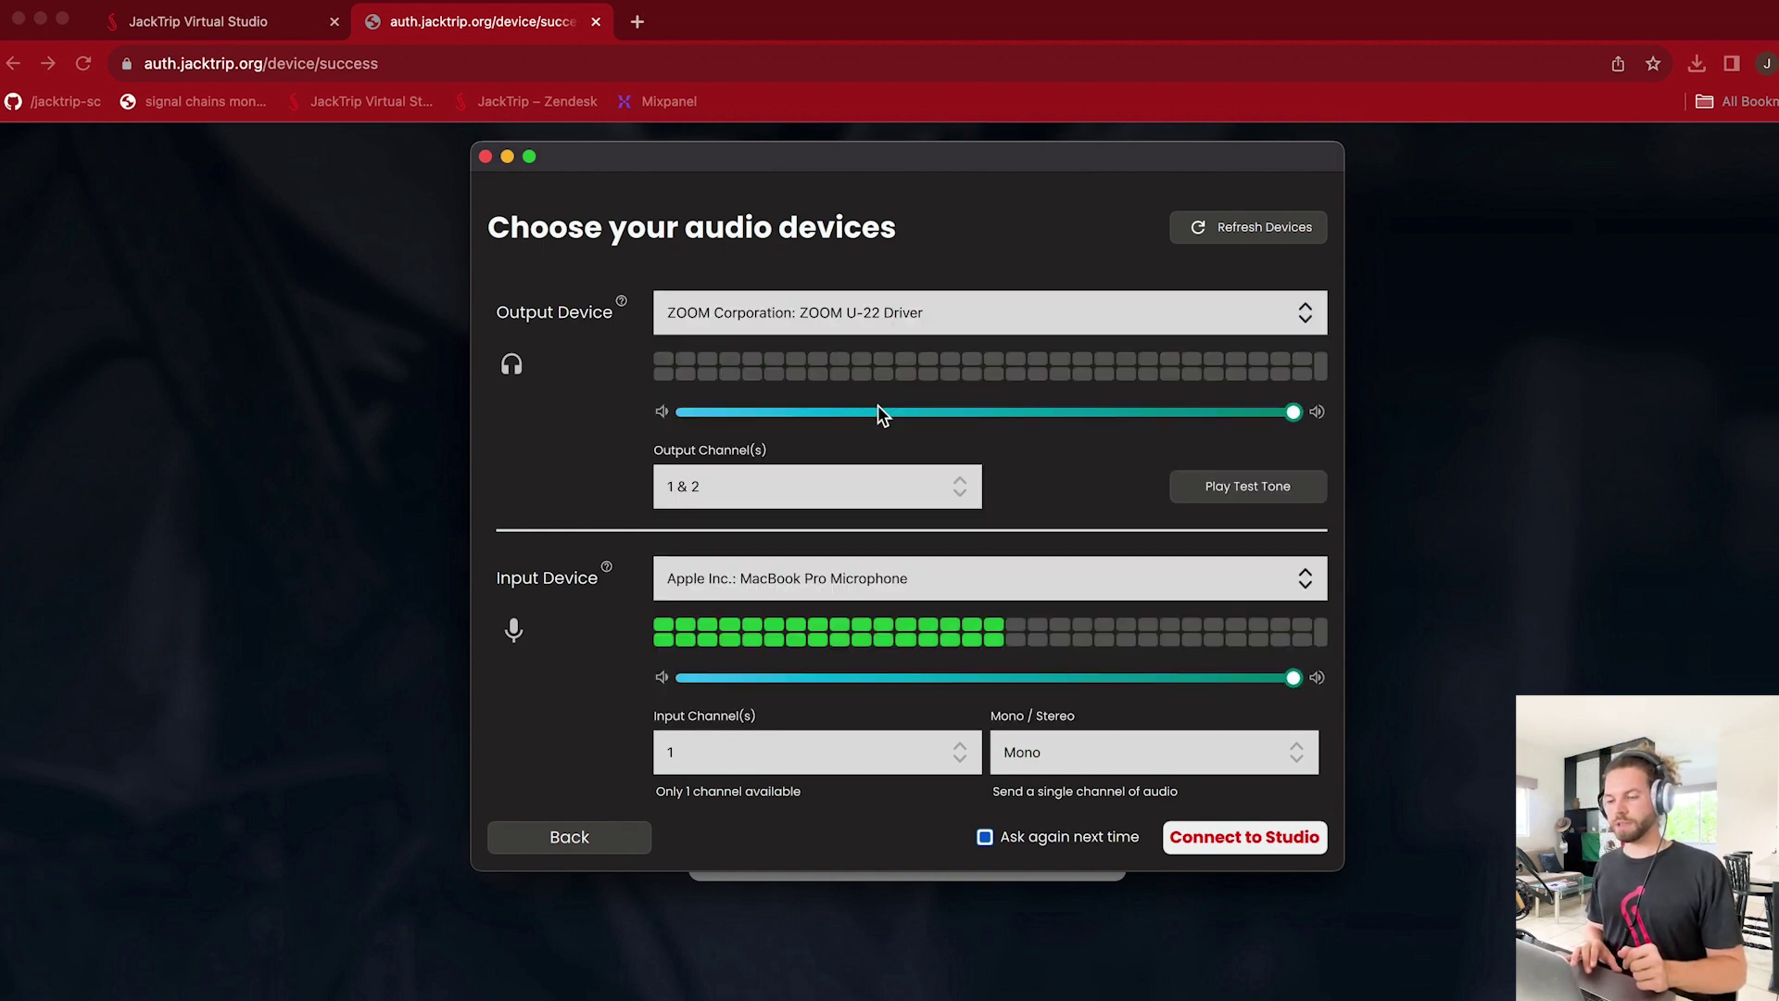
pyautogui.click(1225, 489)
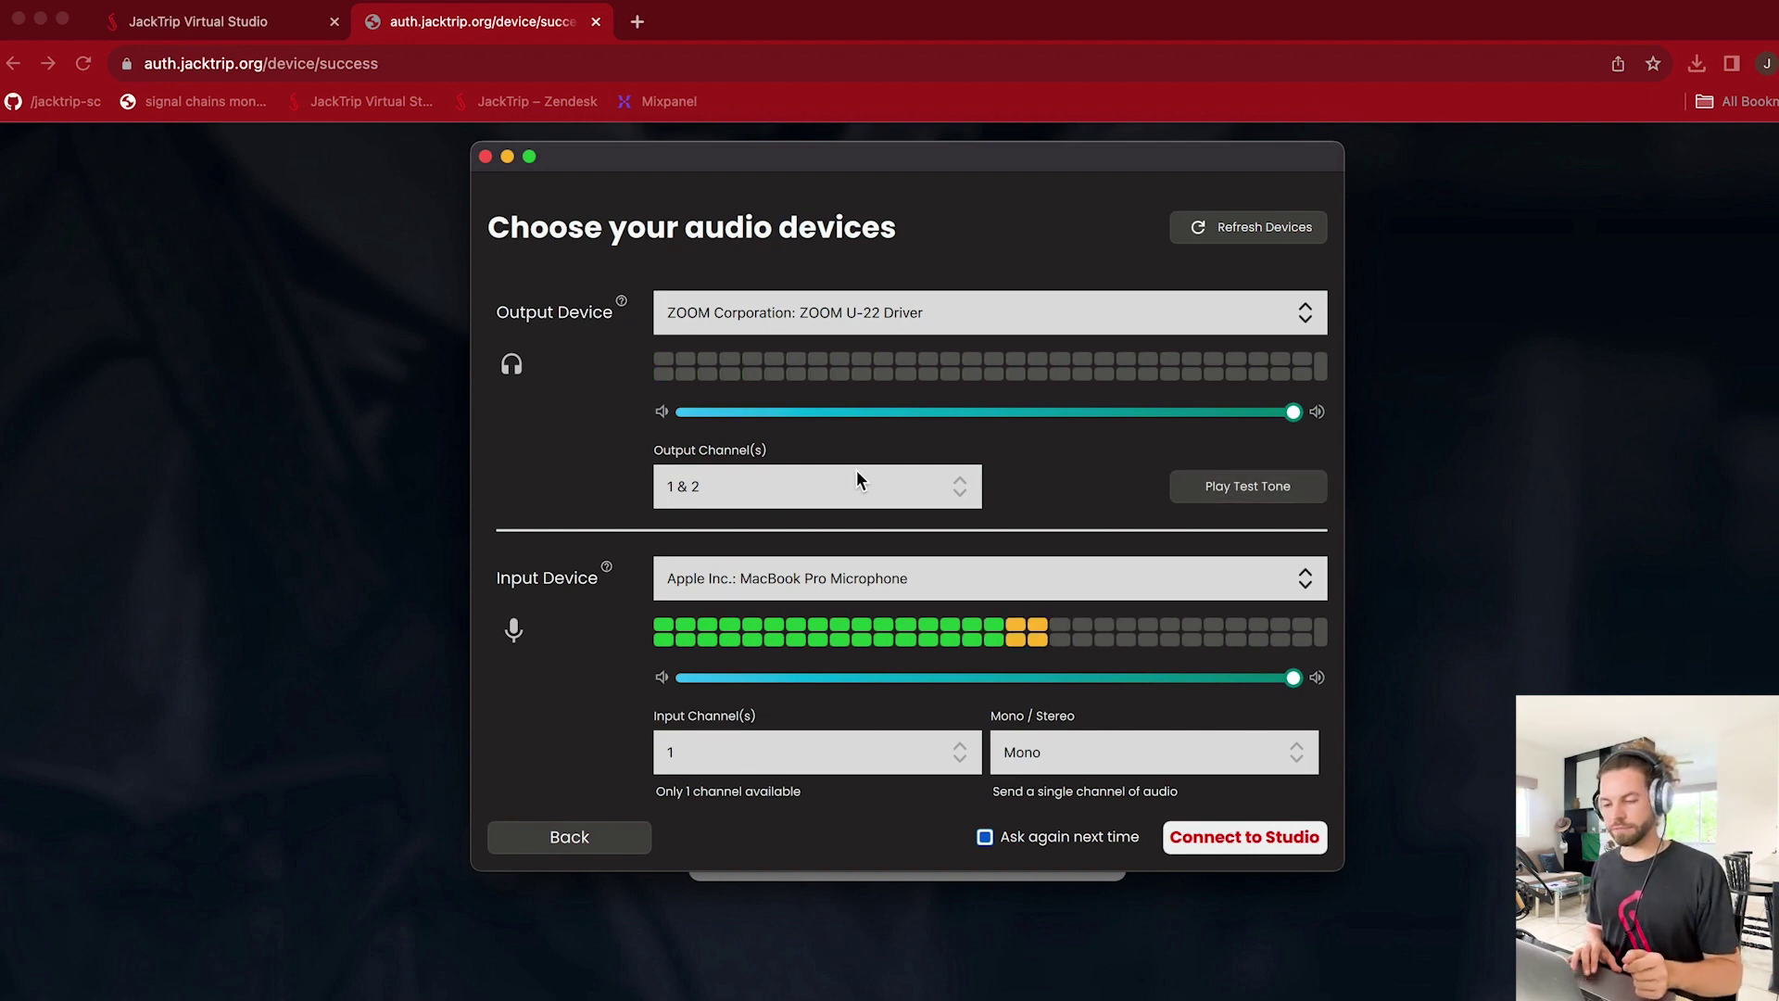
pyautogui.click(693, 563)
pyautogui.click(1002, 590)
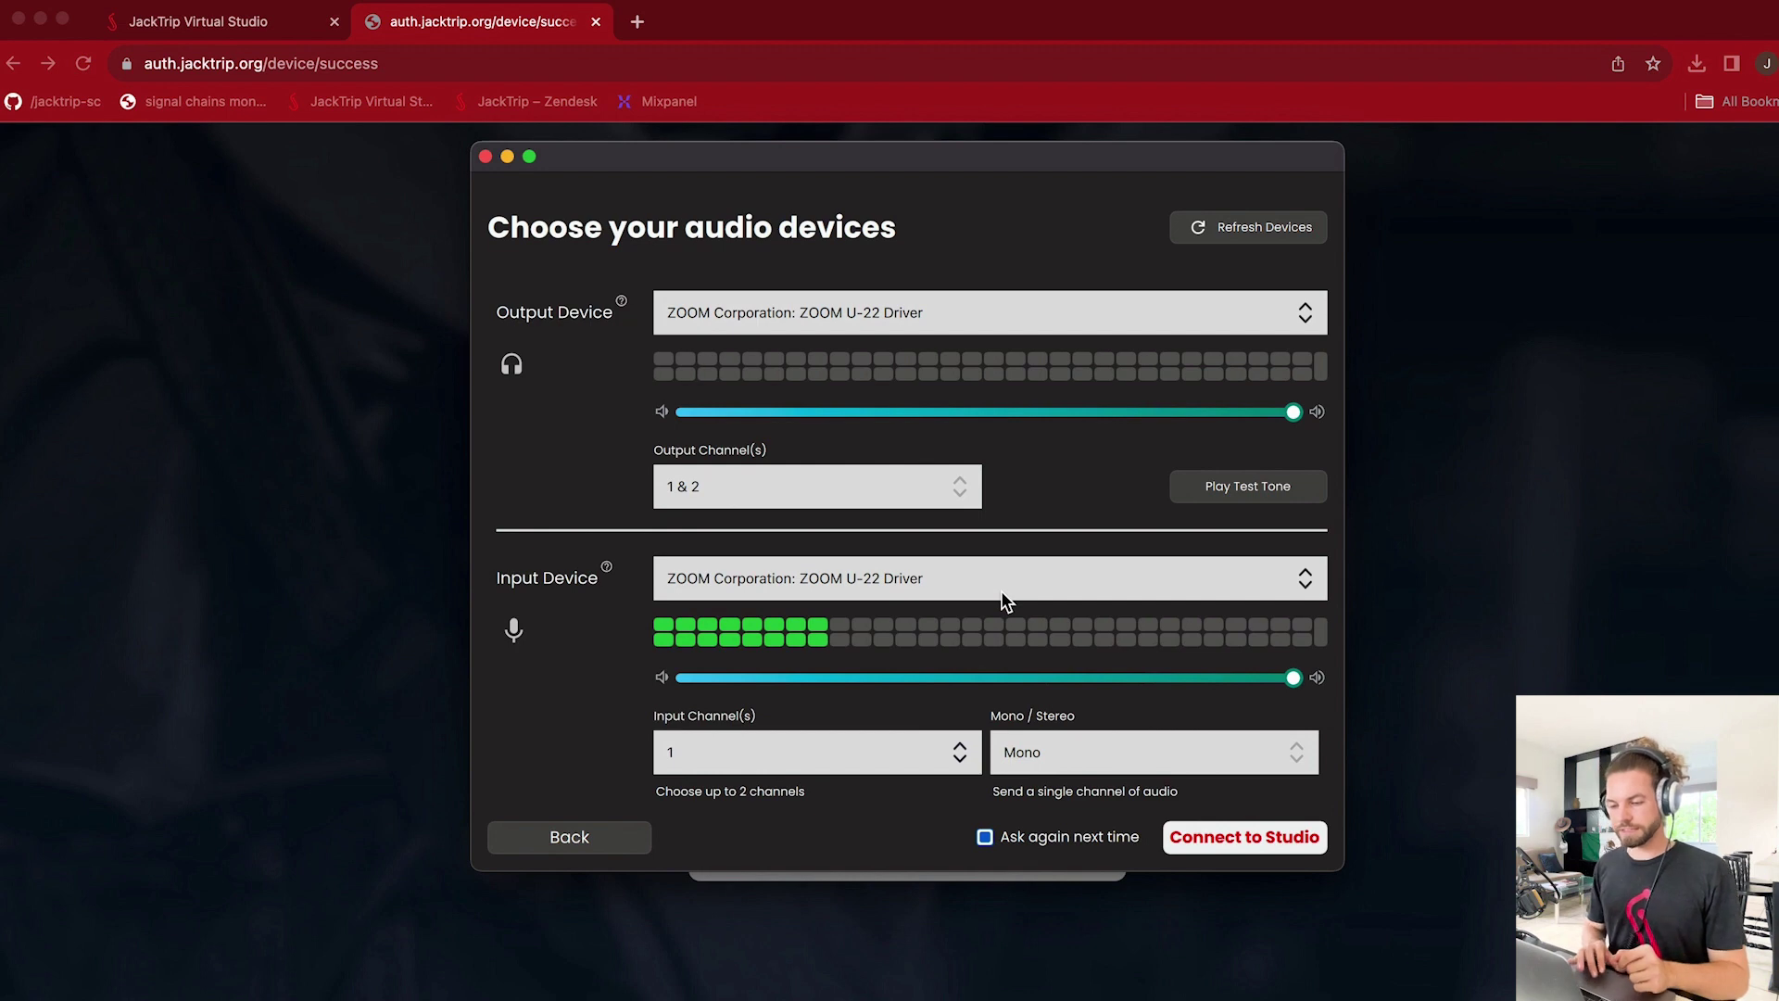
pyautogui.click(918, 589)
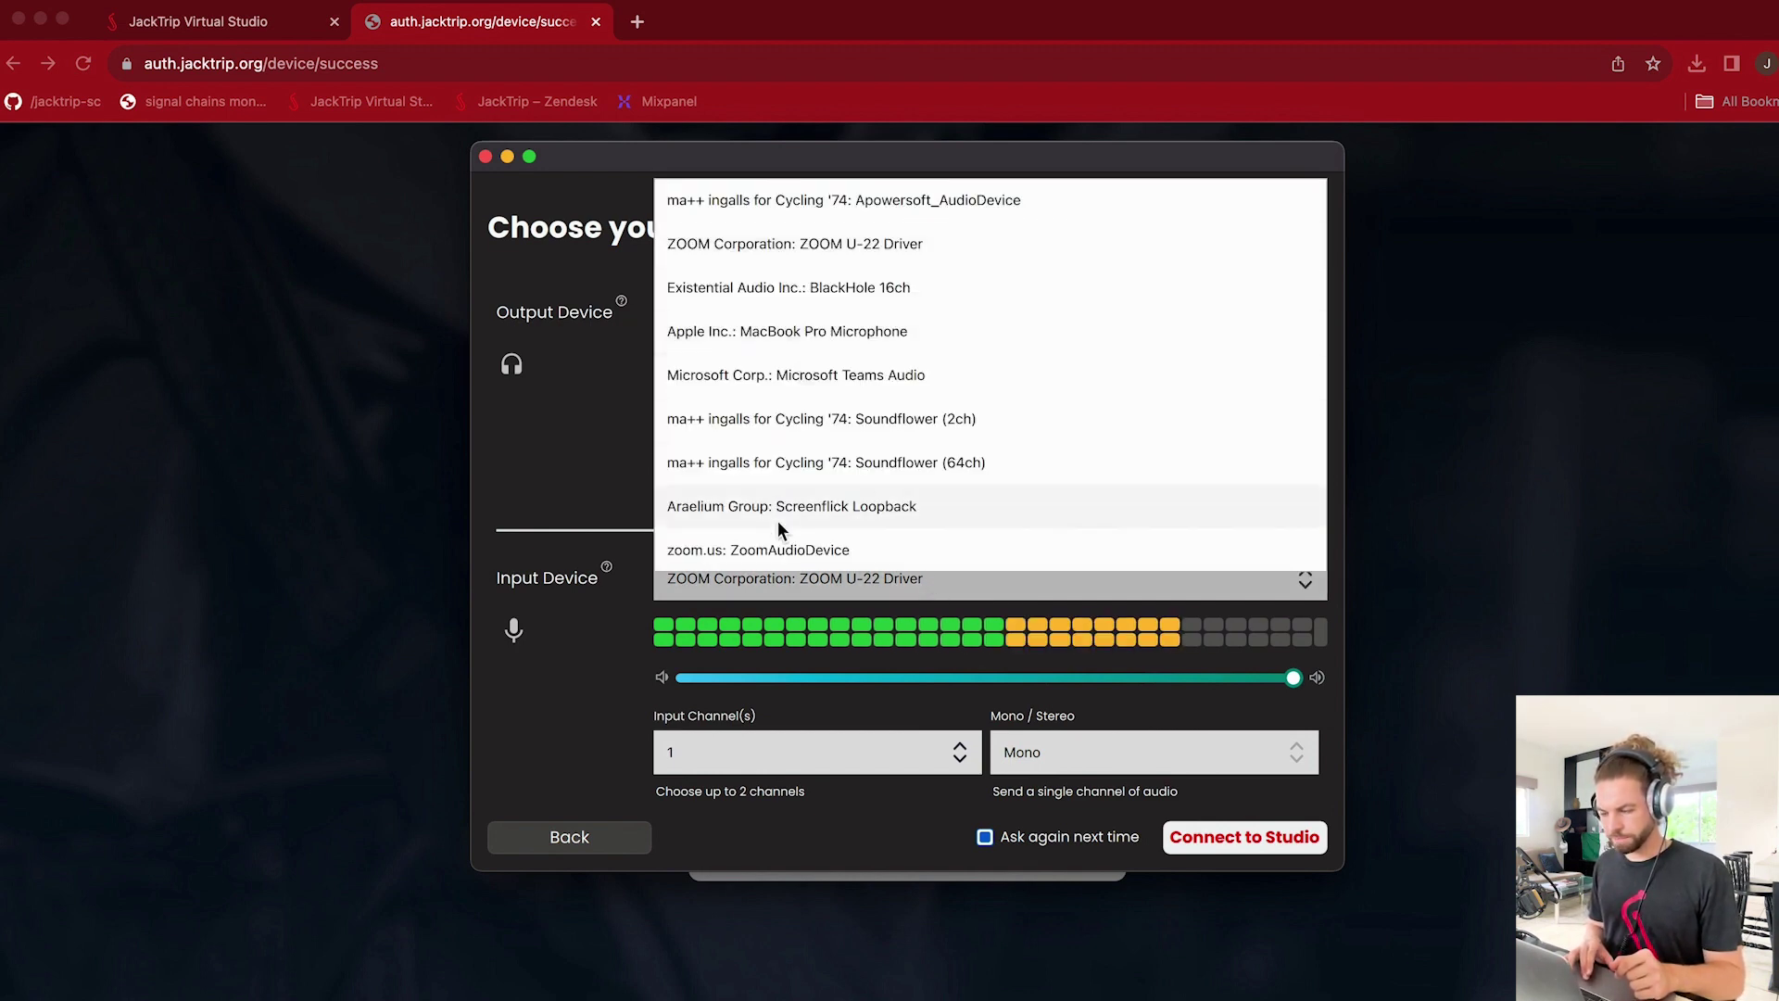
pyautogui.click(899, 245)
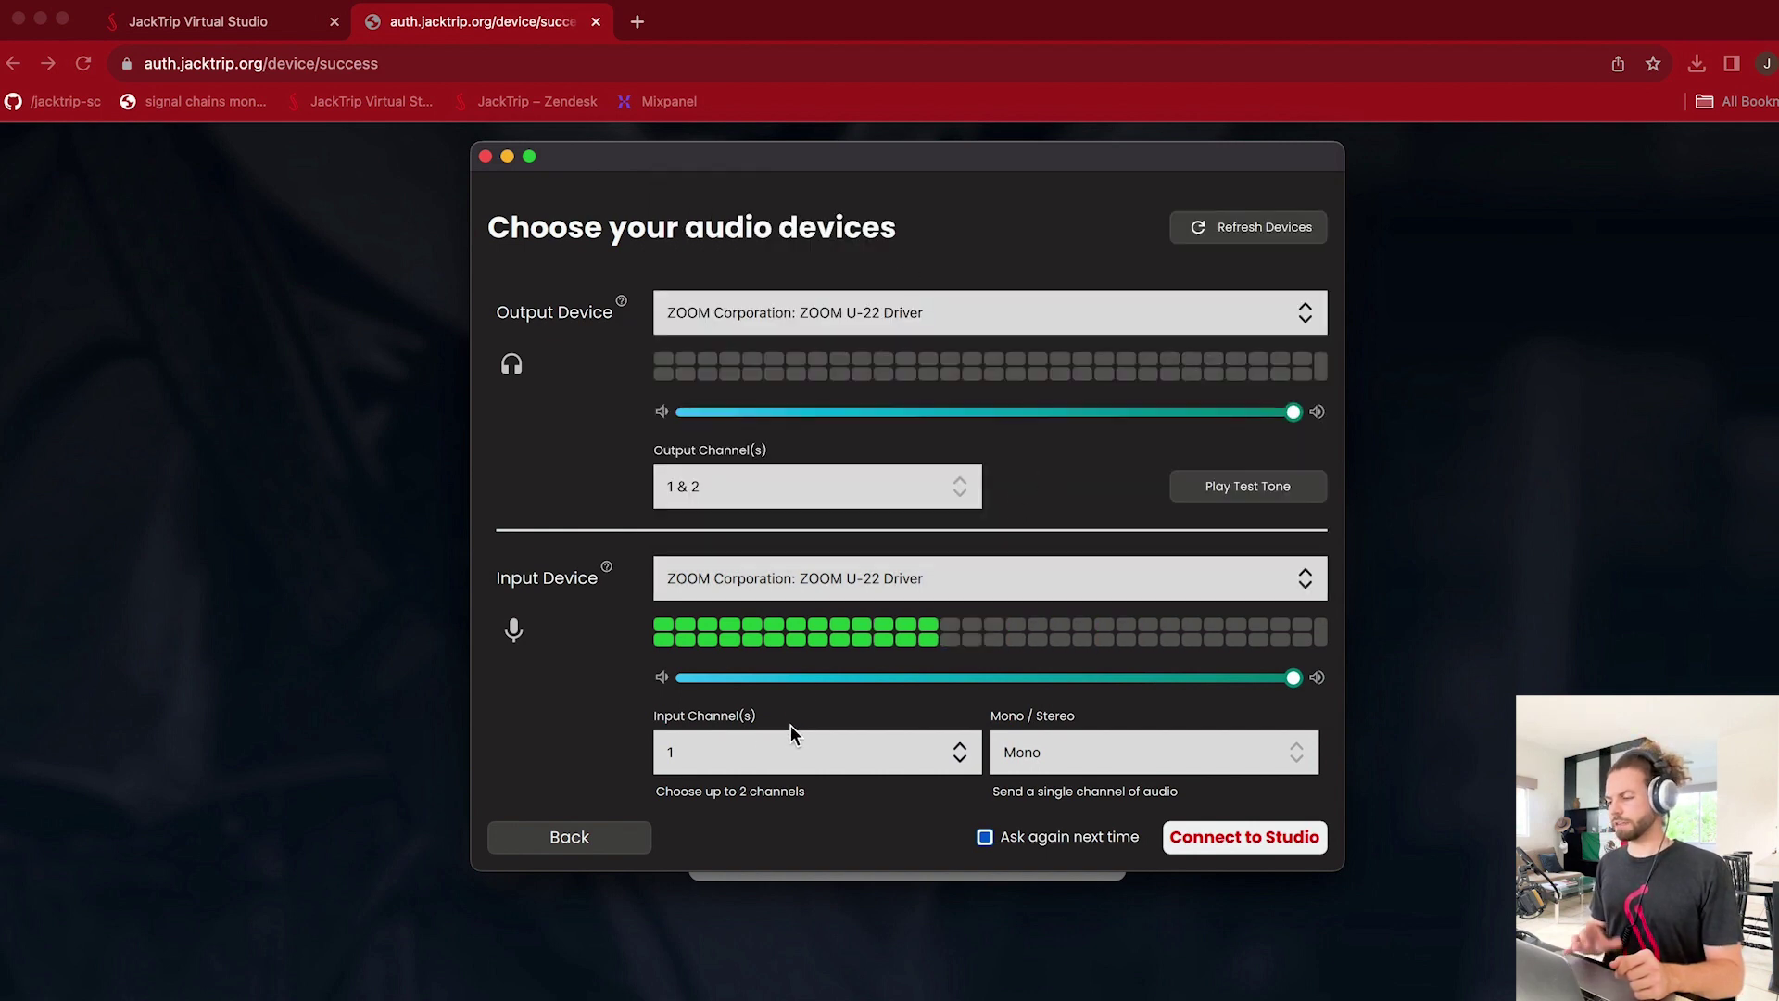